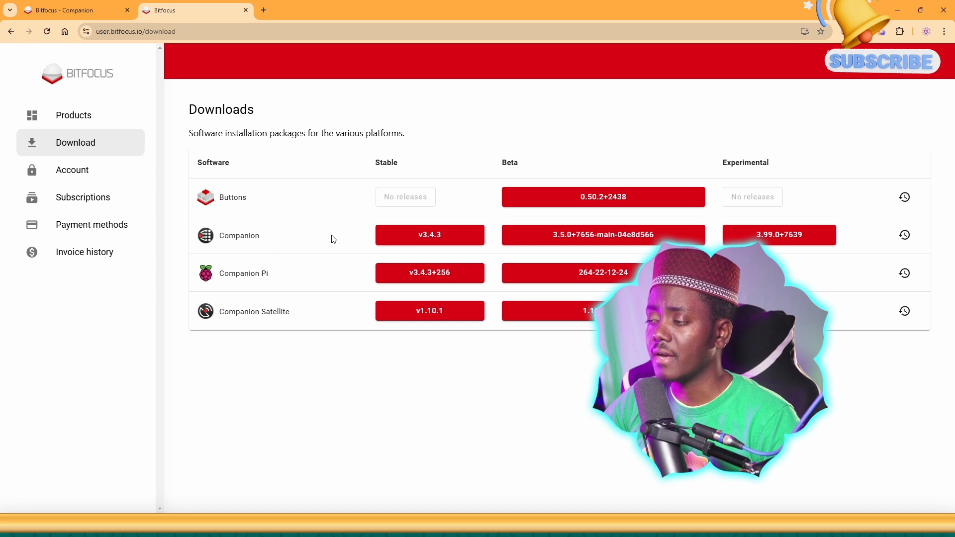
- Review the Experimental, Beta and Stable release columns in the Bitfocus software downloads table
drag(728, 158, 756, 194)
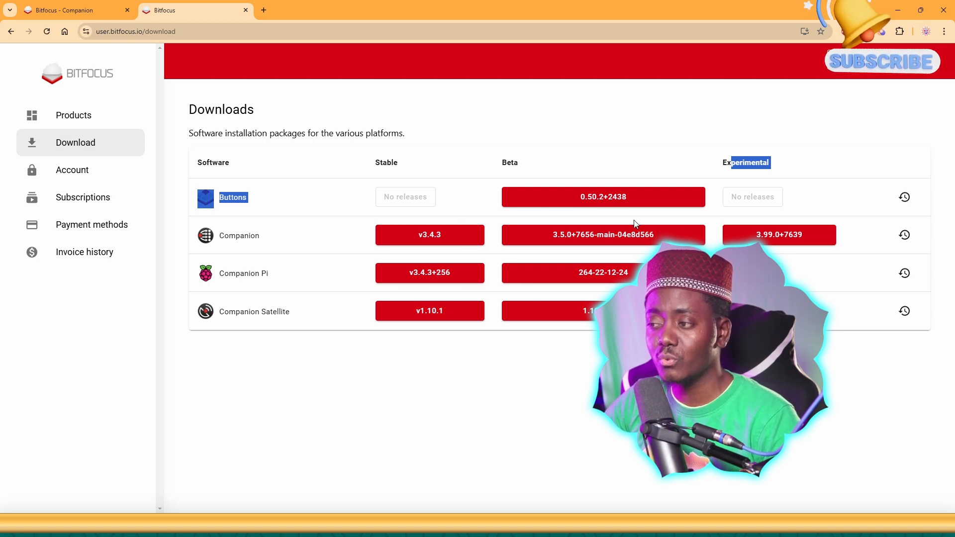
drag(522, 170, 500, 165)
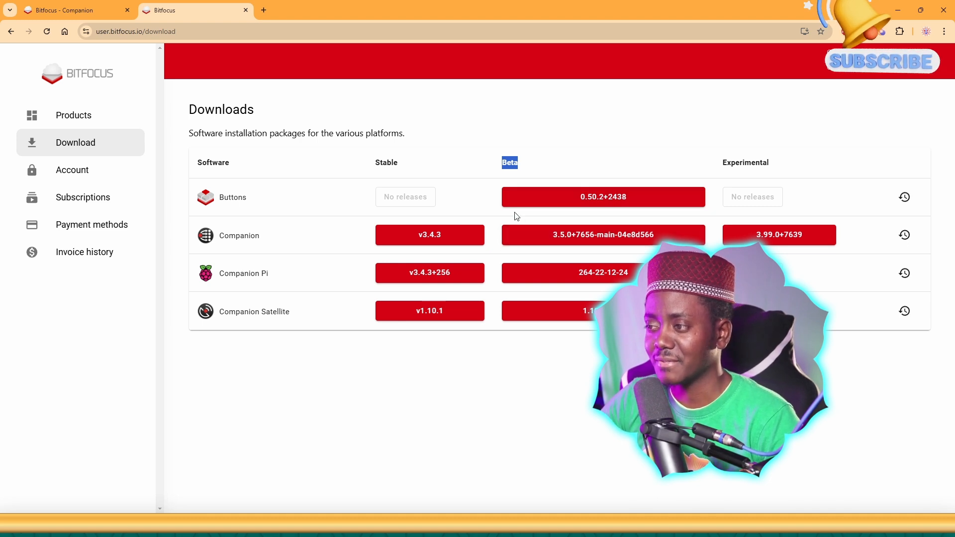
drag(375, 164, 409, 166)
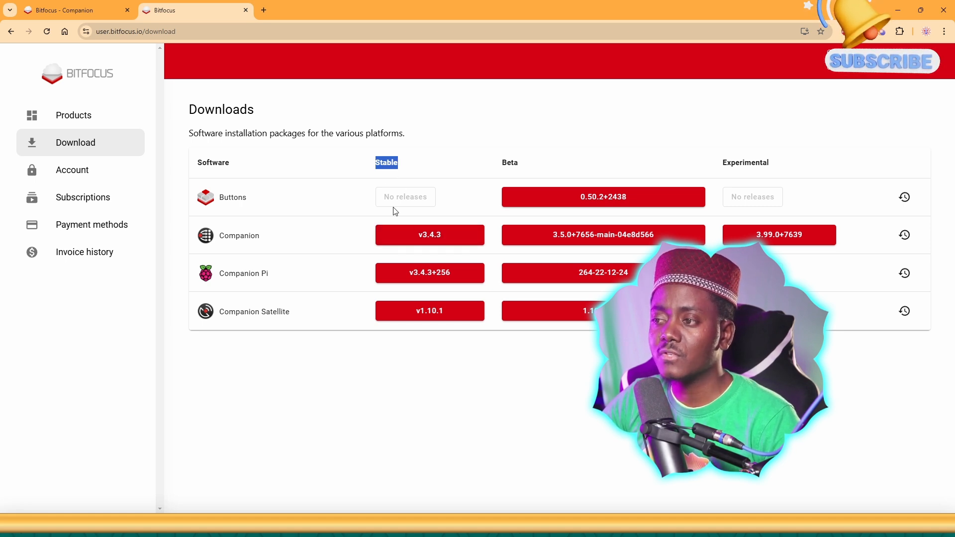
click(424, 238)
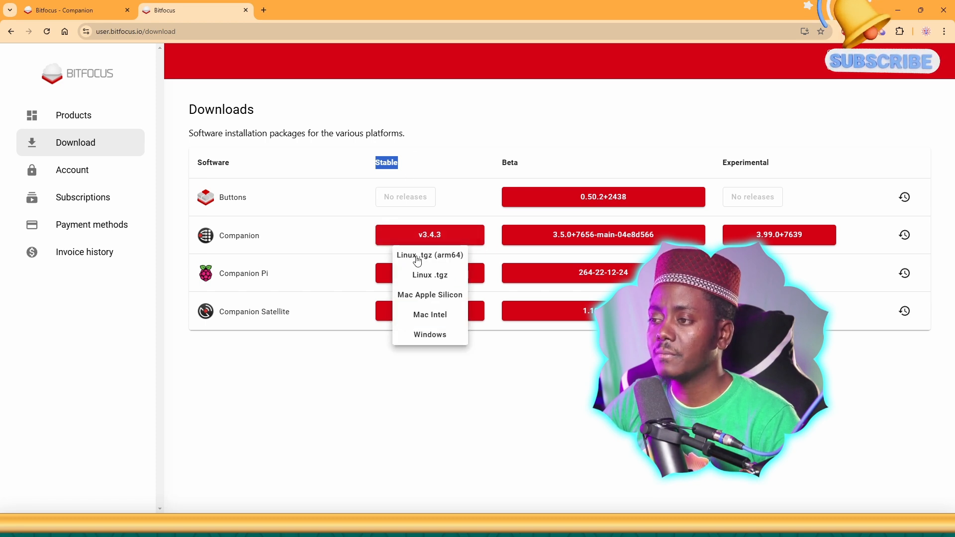
click(436, 337)
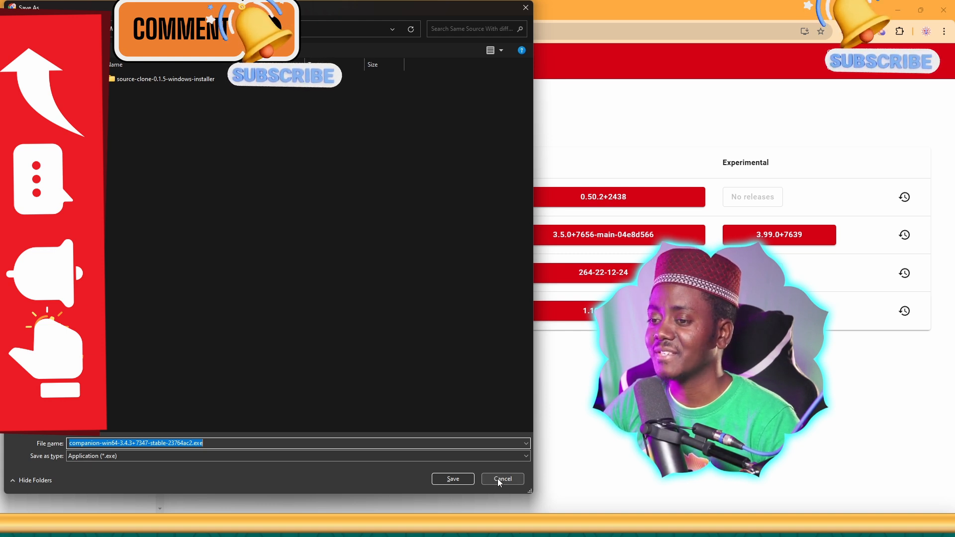
mouse_move(498, 481)
mouse_down()
mouse_move(469, 476)
mouse_move(518, 493)
mouse_up()
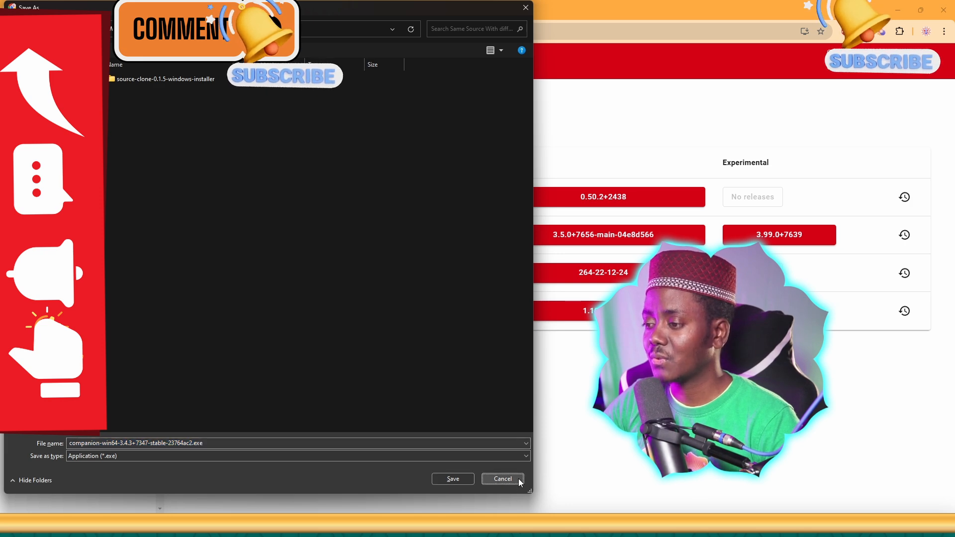
click(519, 481)
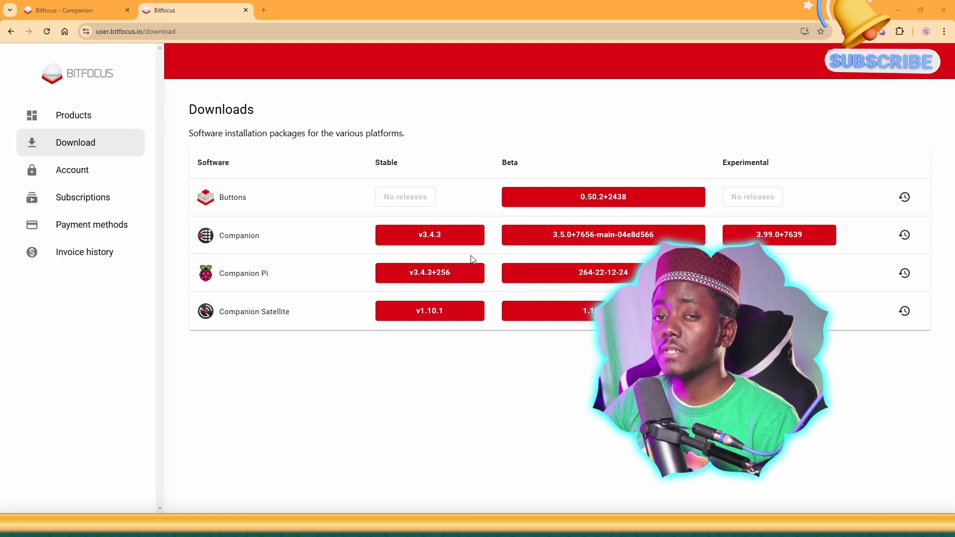
- Find the previously downloaded Companion Windows installer in the browser's download history and show it in its folder
click(944, 32)
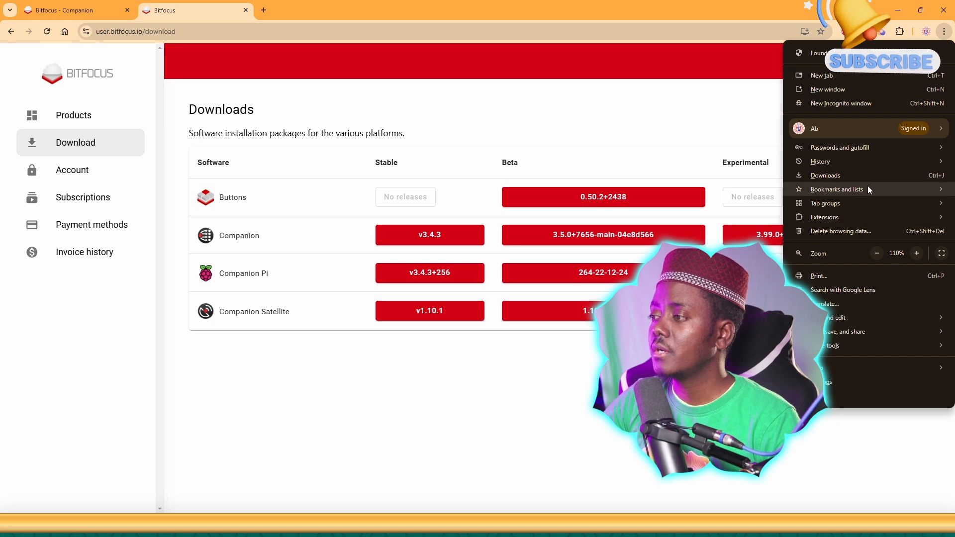
click(865, 176)
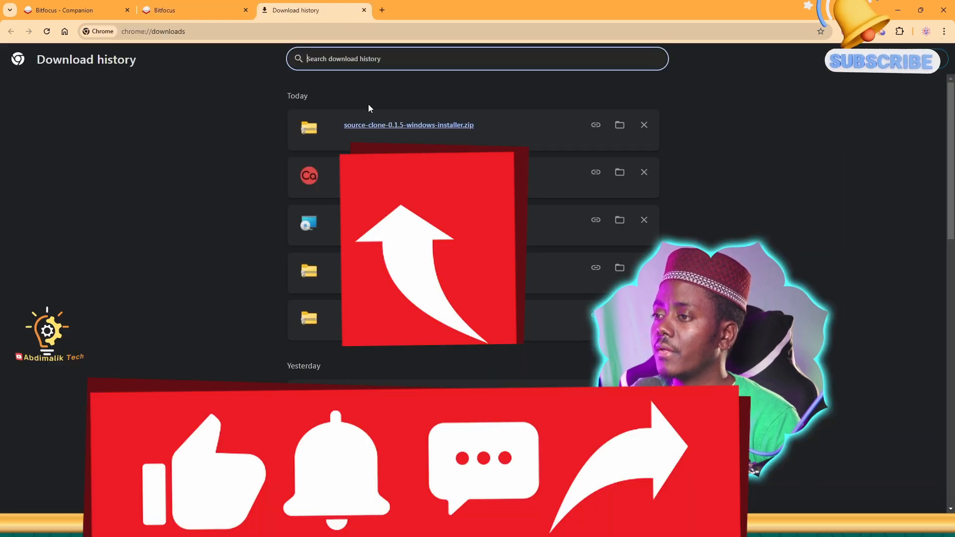
scroll(472, 298, down, 5)
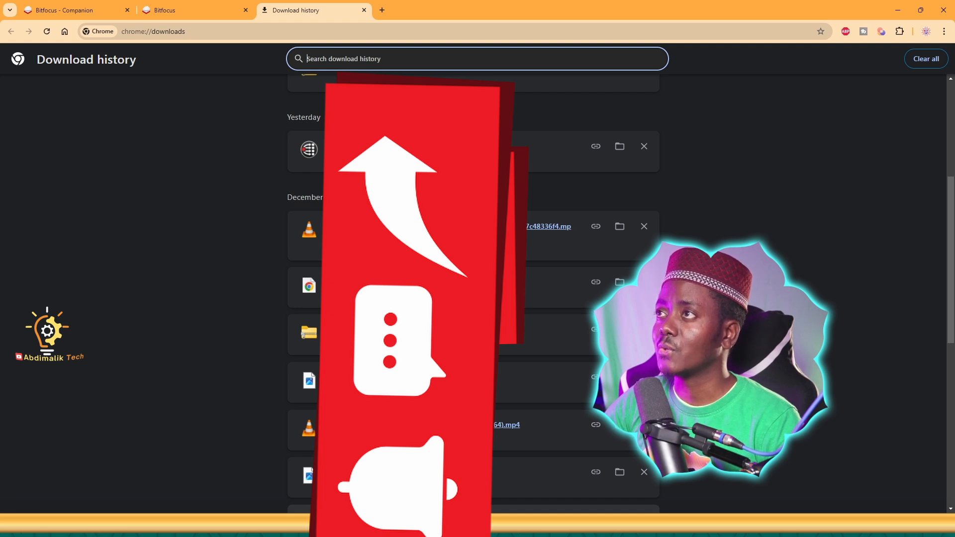
click(620, 148)
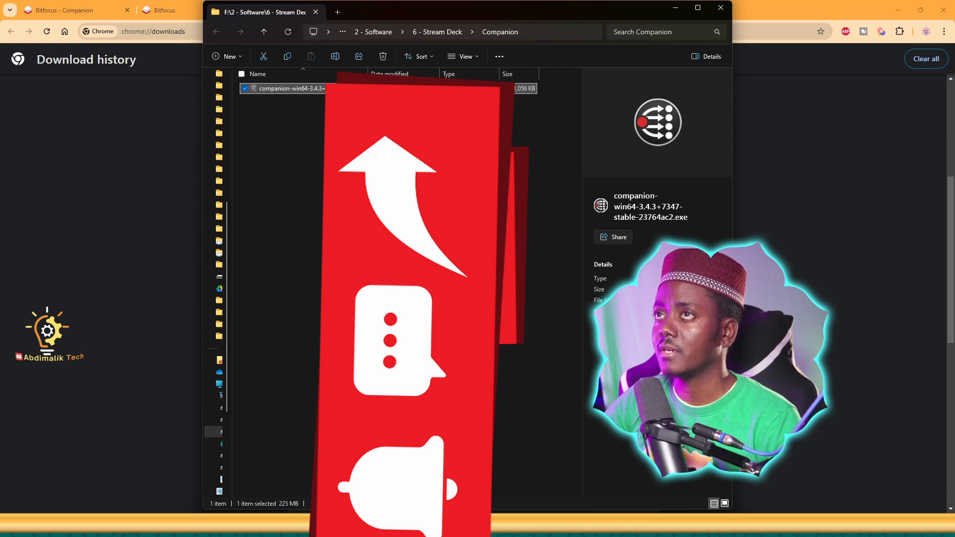
double_click(289, 89)
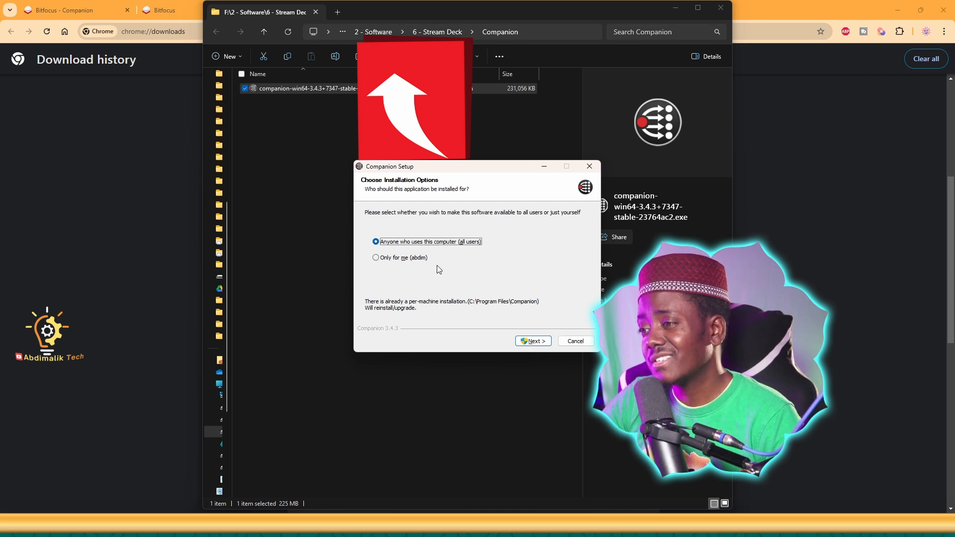
click(532, 341)
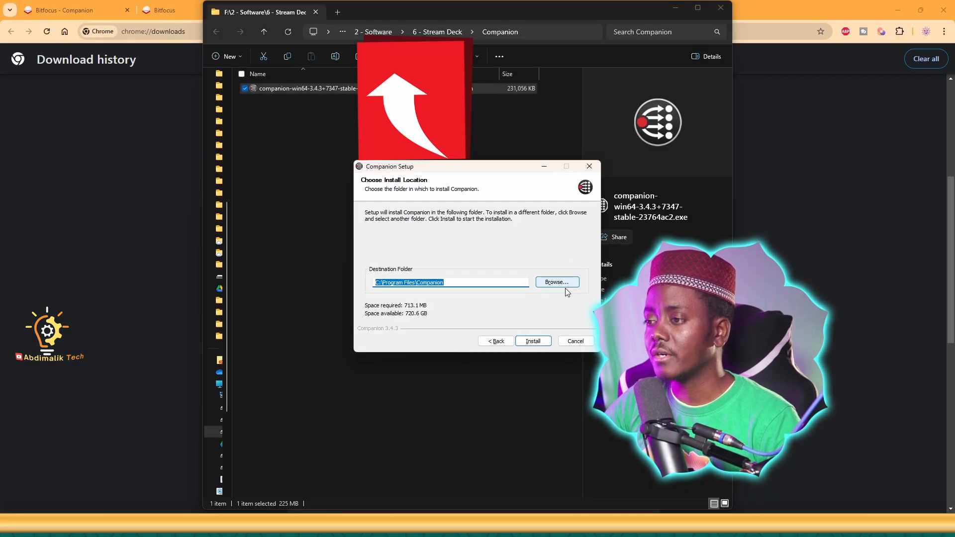
click(562, 343)
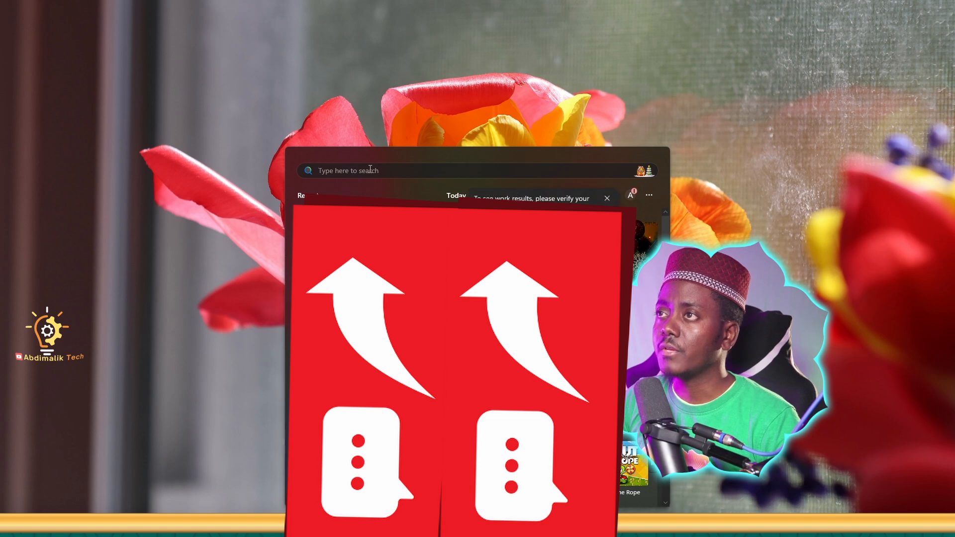
- Search Windows for "com" and launch the installed Companion app
text(com)
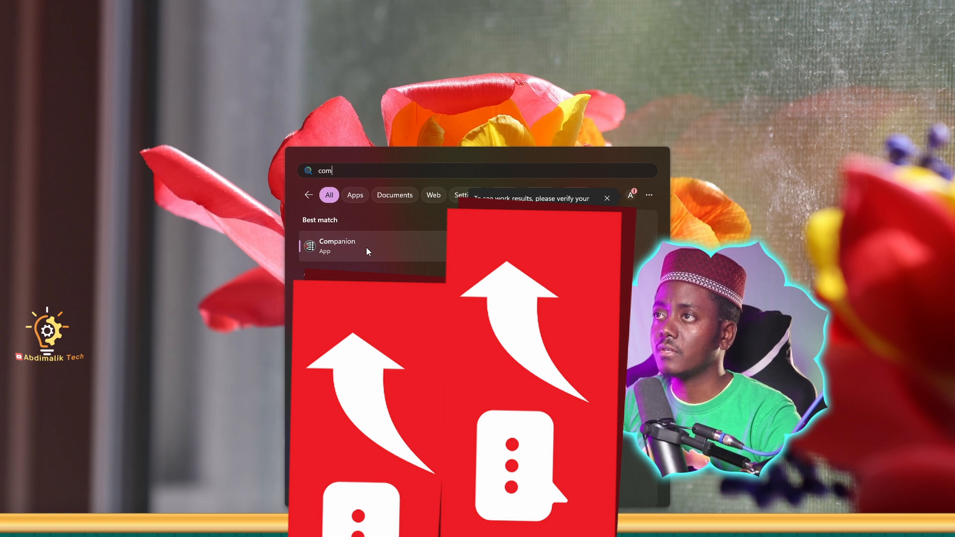
click(366, 248)
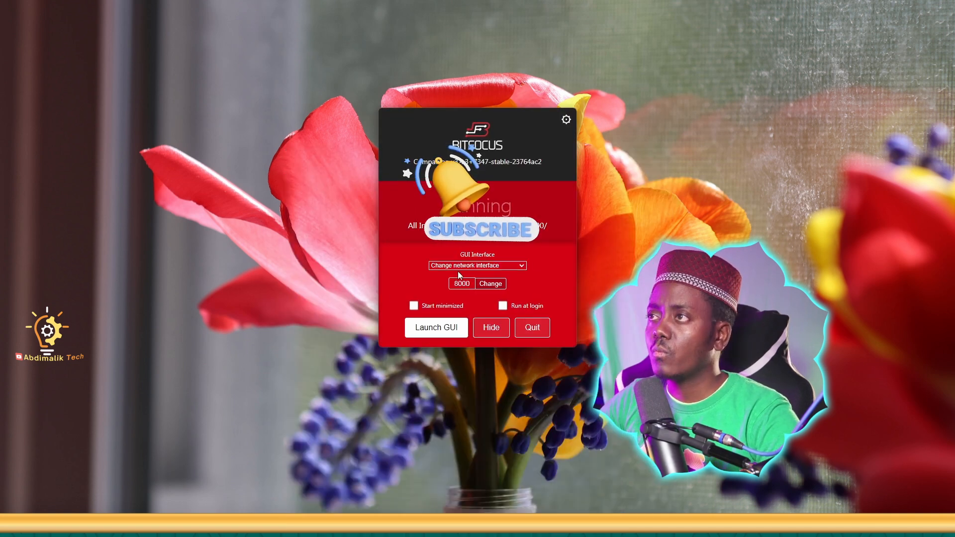
- Set Companion's GUI interface to the wired Ethernet adapter and launch the web GUI
click(495, 268)
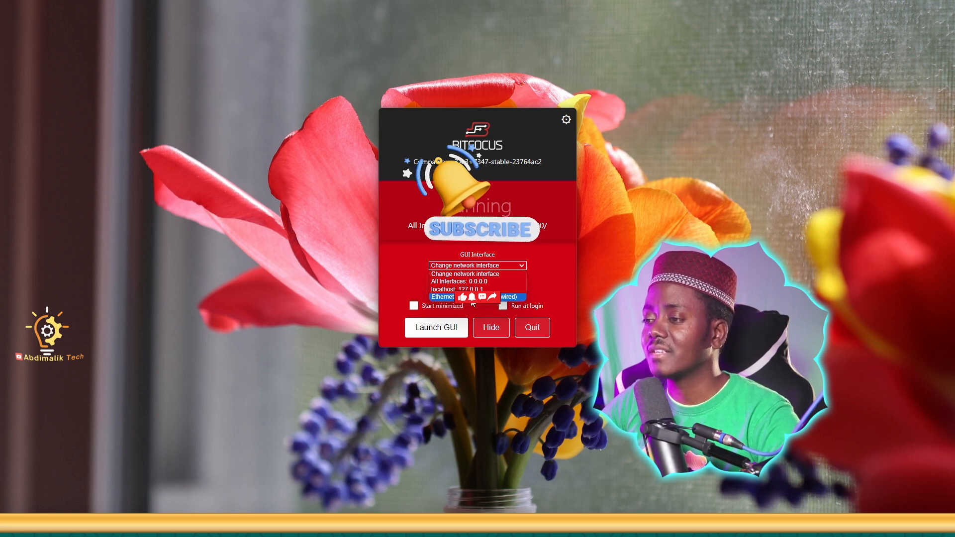
click(512, 297)
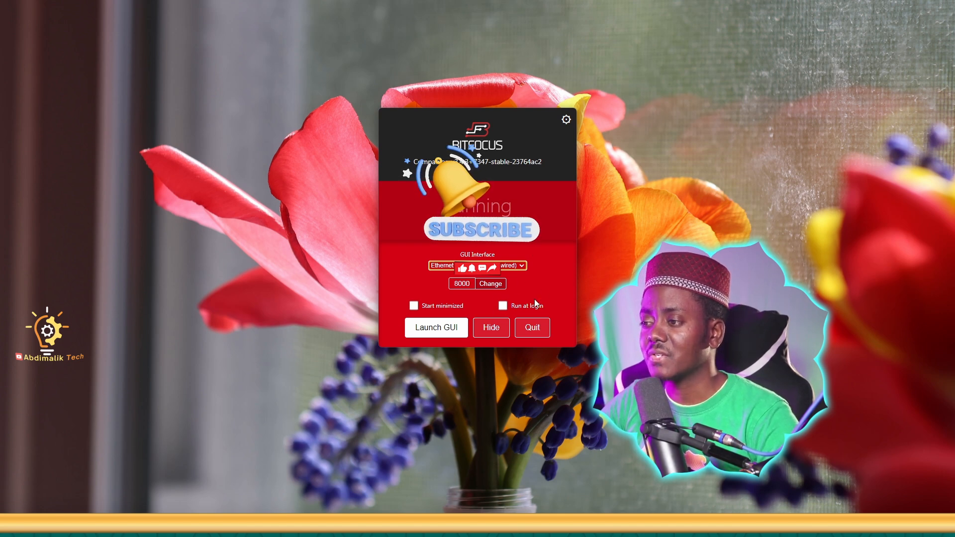
click(436, 329)
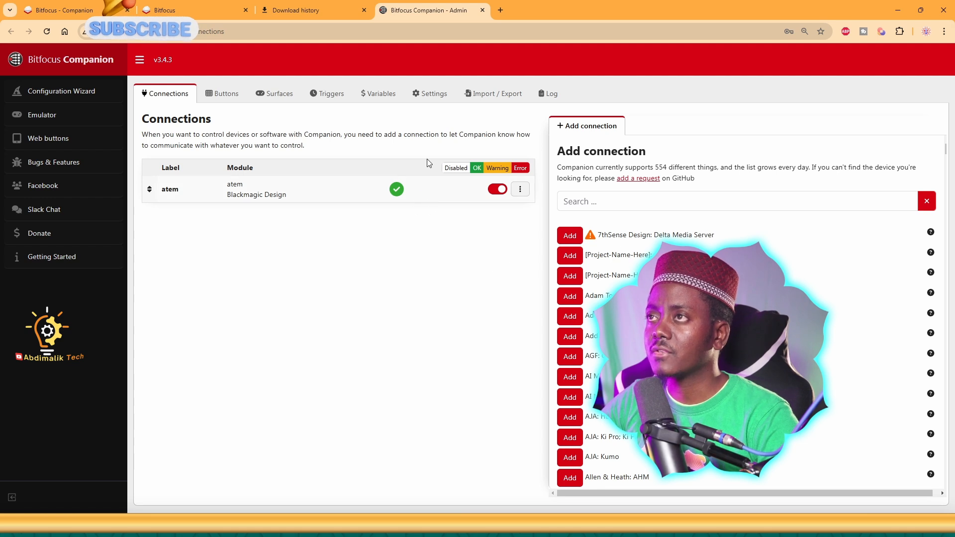
- Delete the existing atem connection from the Connections list and confirm its removal
click(520, 194)
click(567, 223)
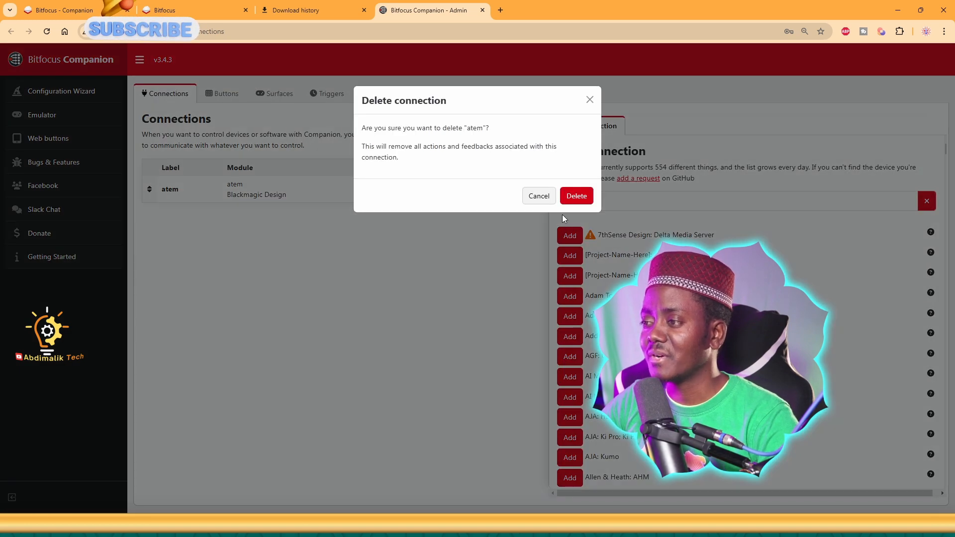
click(568, 198)
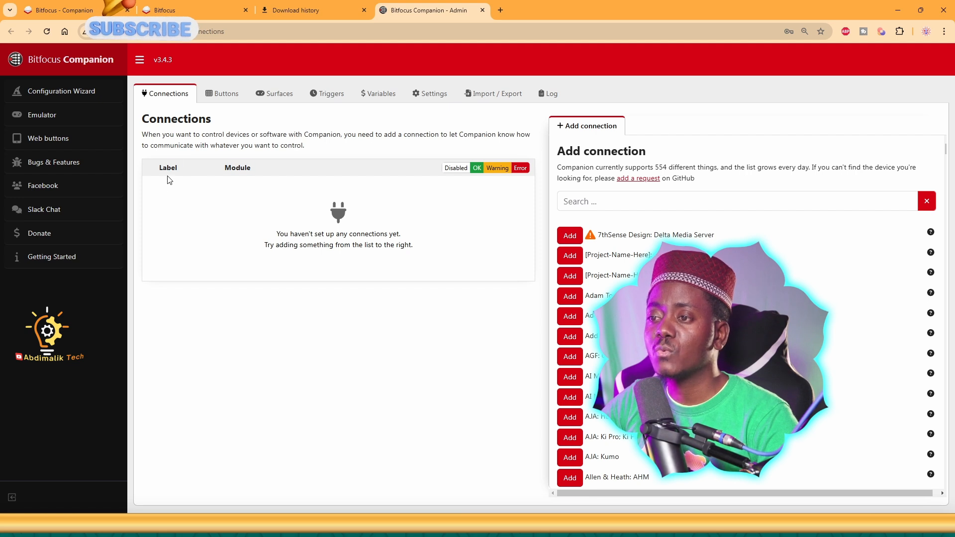
- Search the available connections for "atem" and add the Blackmagic Design: ATEM module
drag(168, 170, 165, 191)
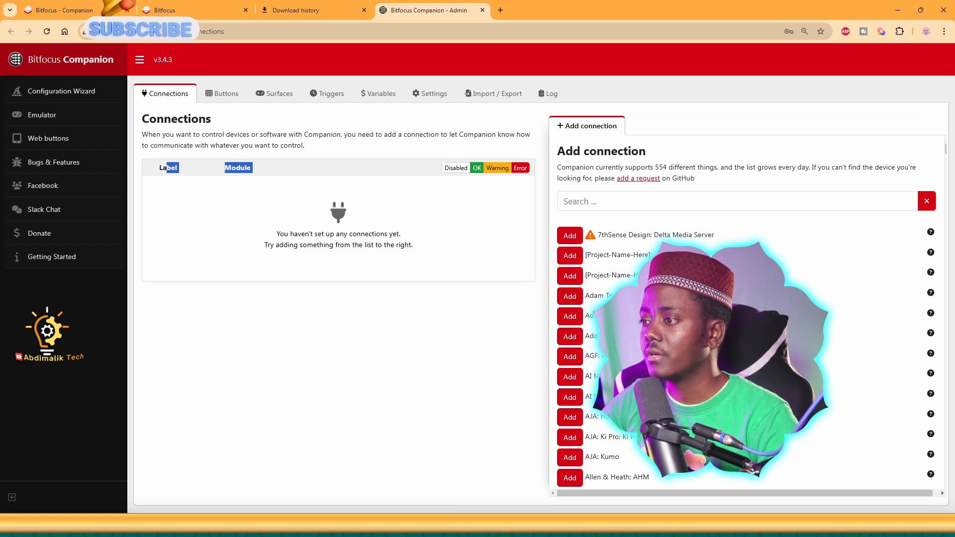
click(601, 204)
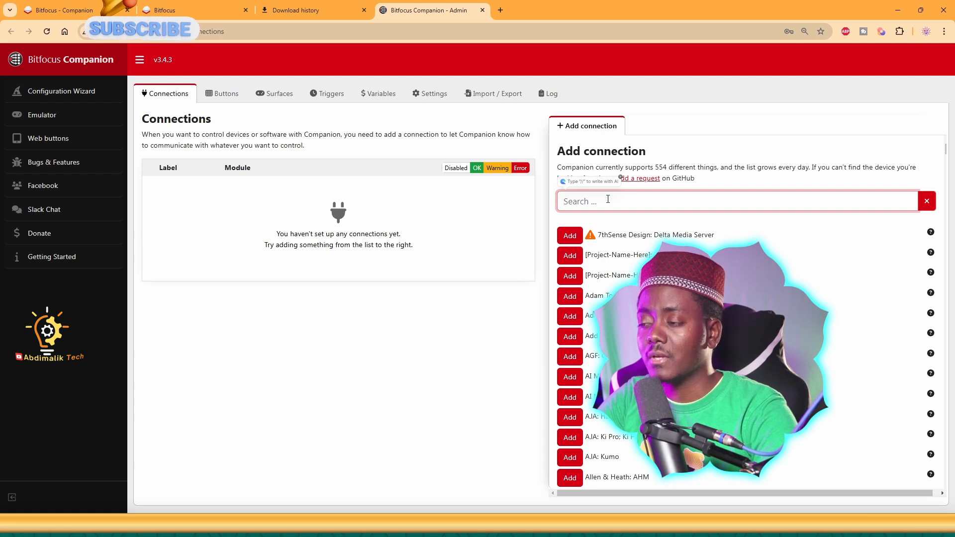
text(atem)
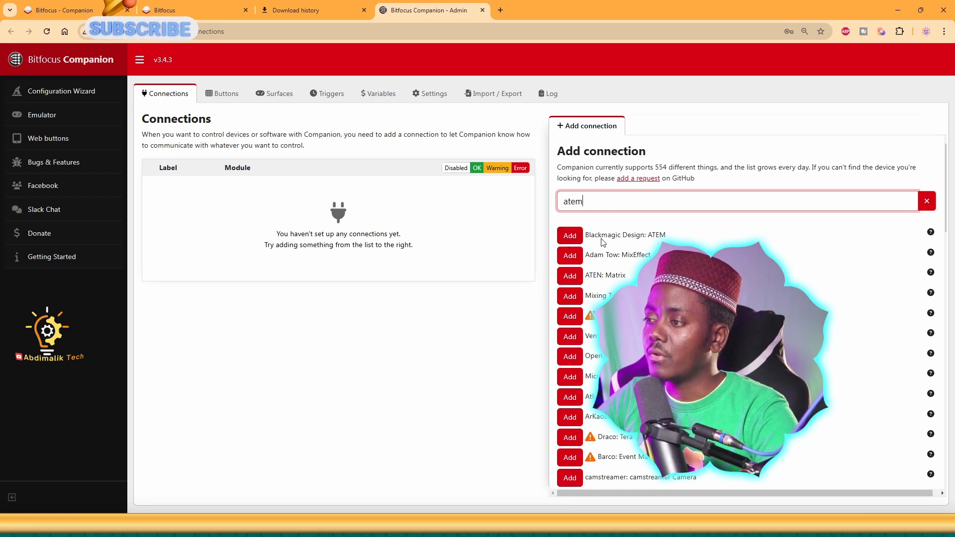
drag(598, 234, 673, 234)
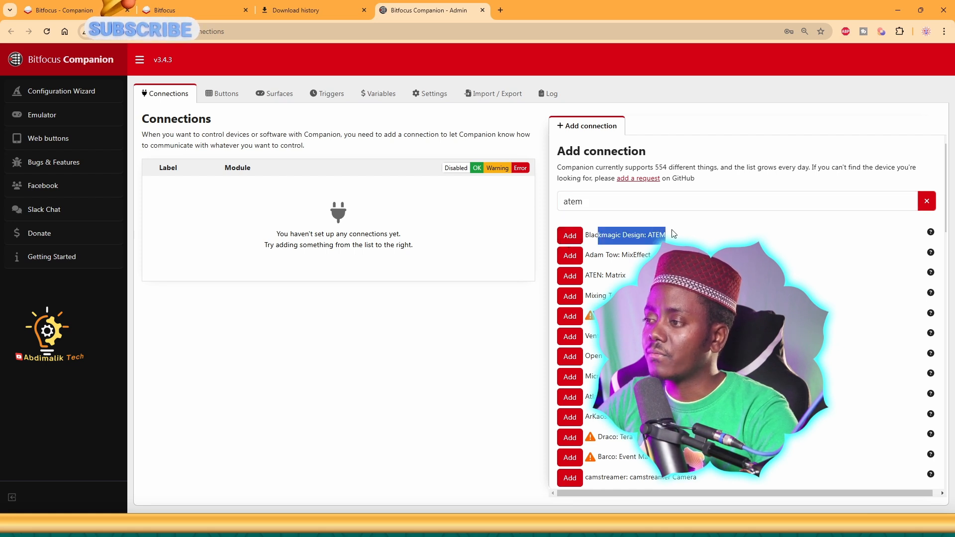
click(569, 236)
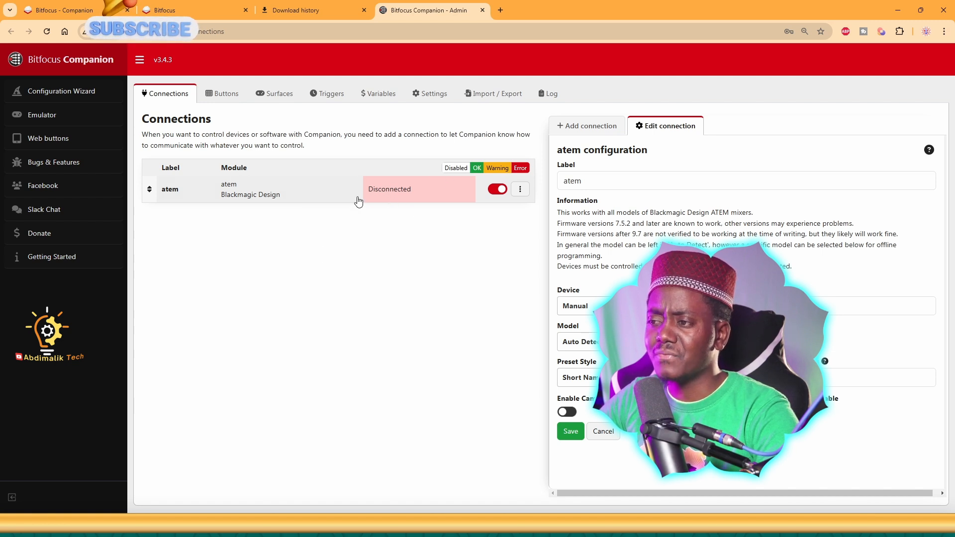
- Try hiding the Disabled, OK, Warning and Error connections in the list, and restore all four status filters
click(455, 167)
click(477, 169)
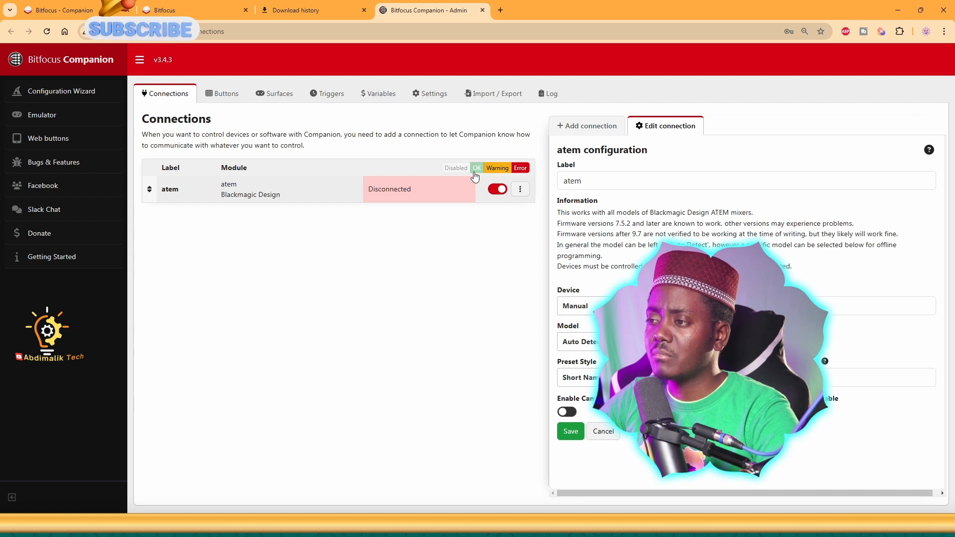
click(496, 170)
click(521, 169)
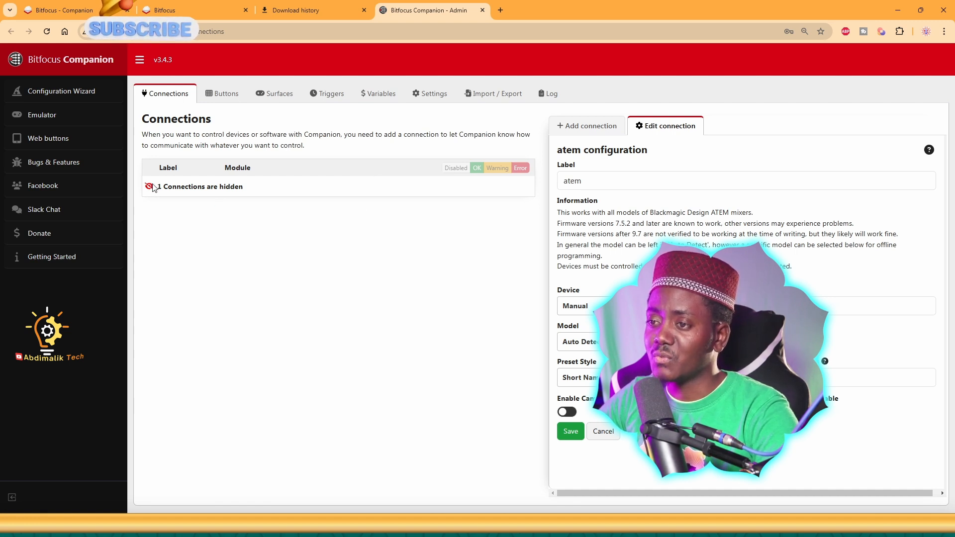
drag(157, 192, 328, 191)
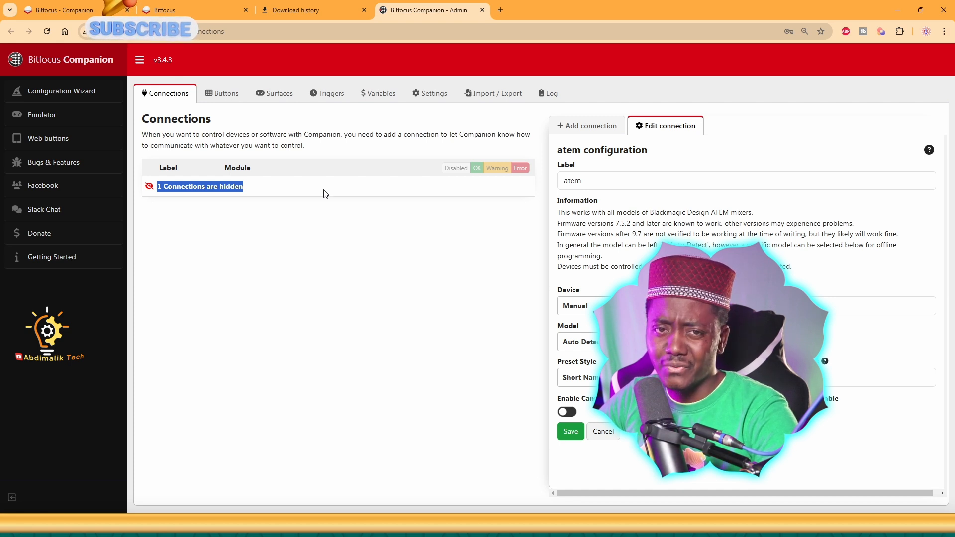
click(455, 169)
click(477, 168)
click(497, 168)
click(521, 169)
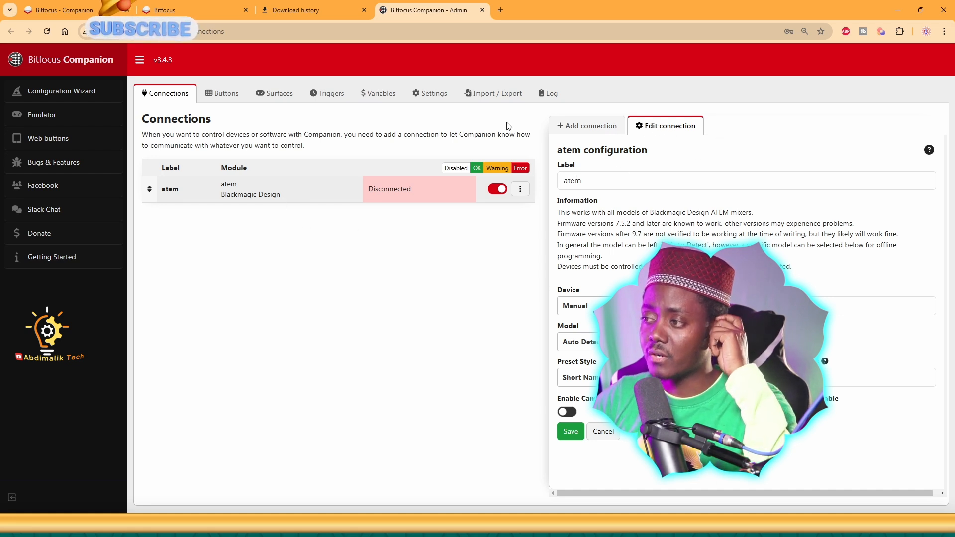
- Reopen the atem connection's configuration and keep its Device set to Manual
click(576, 127)
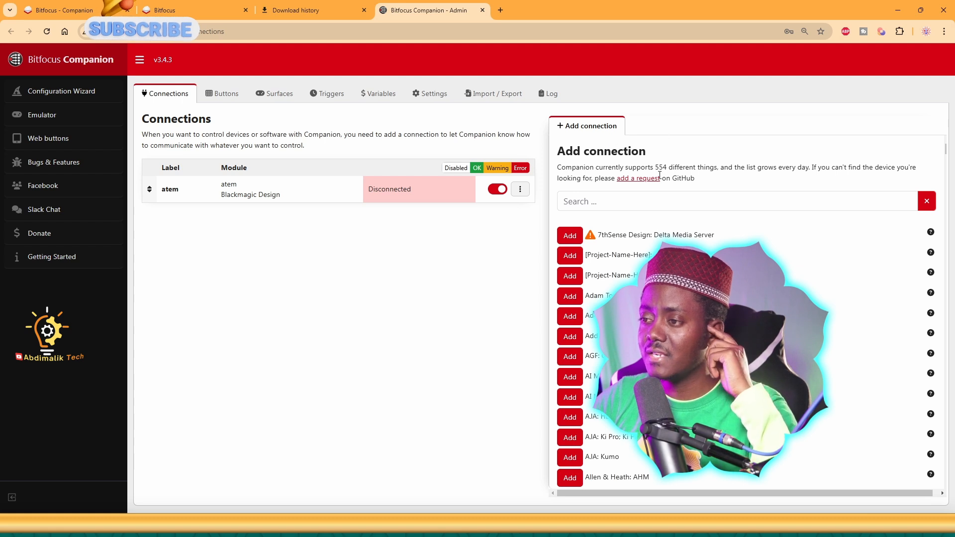
click(234, 196)
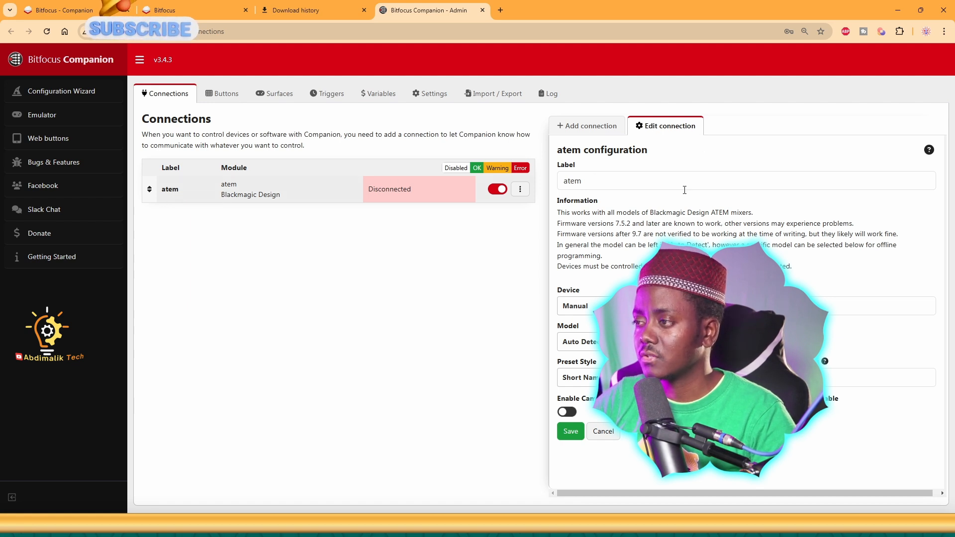
click(591, 308)
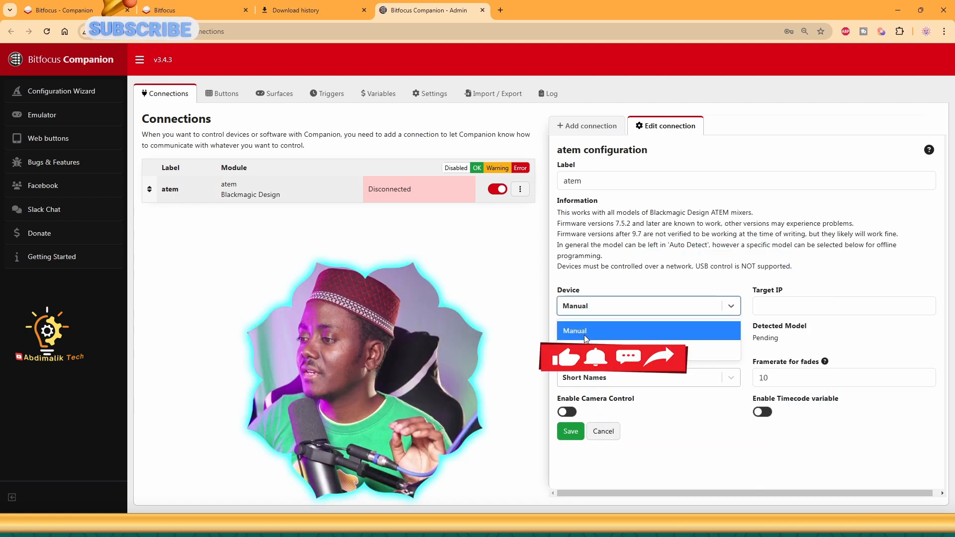
click(590, 334)
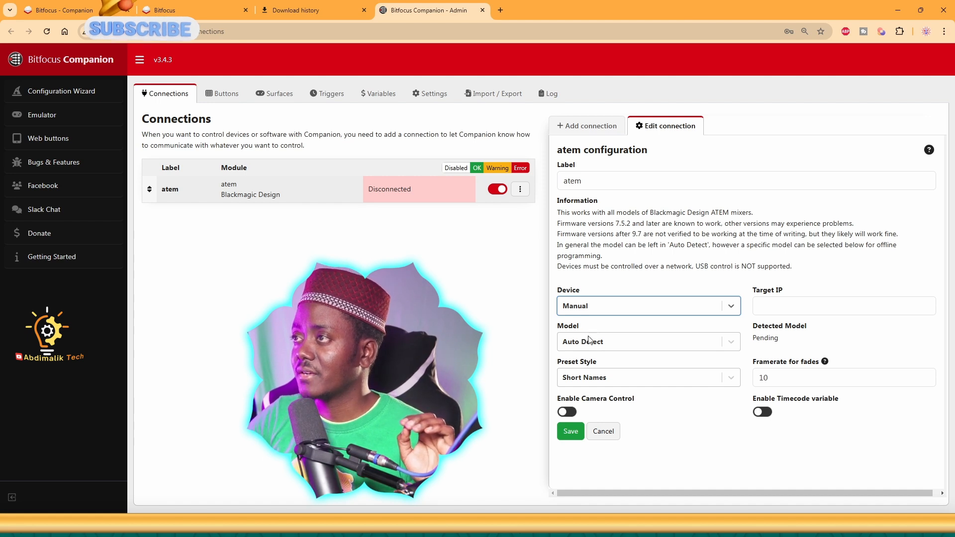
- Set the atem connection's Model to Mini Pro and keep the Preset Style at Short Names
click(585, 342)
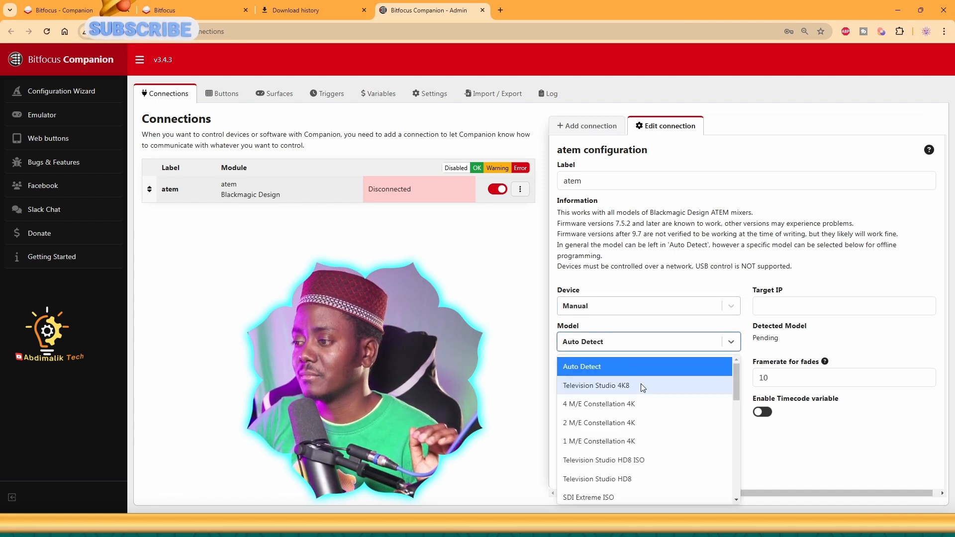
scroll(690, 403, down, 4)
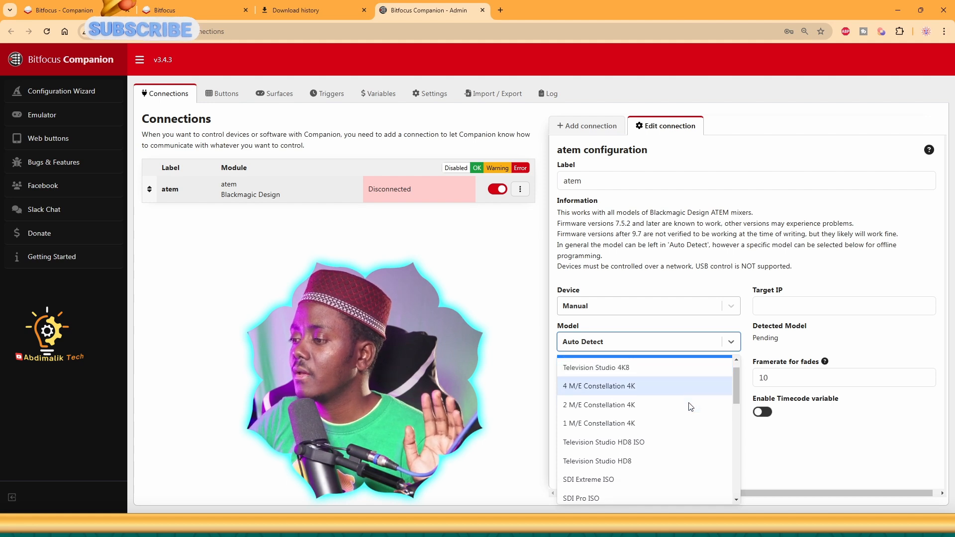
scroll(690, 403, down, 1)
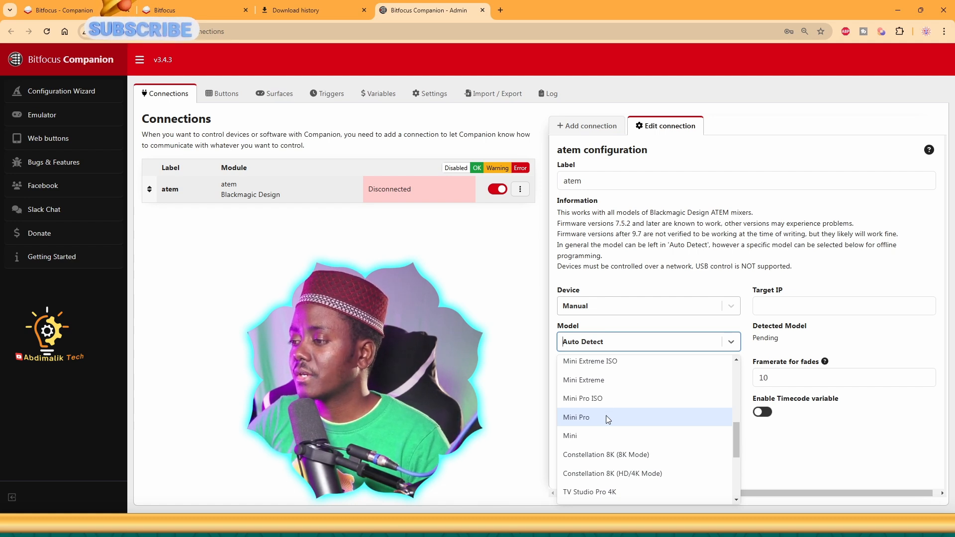
click(588, 421)
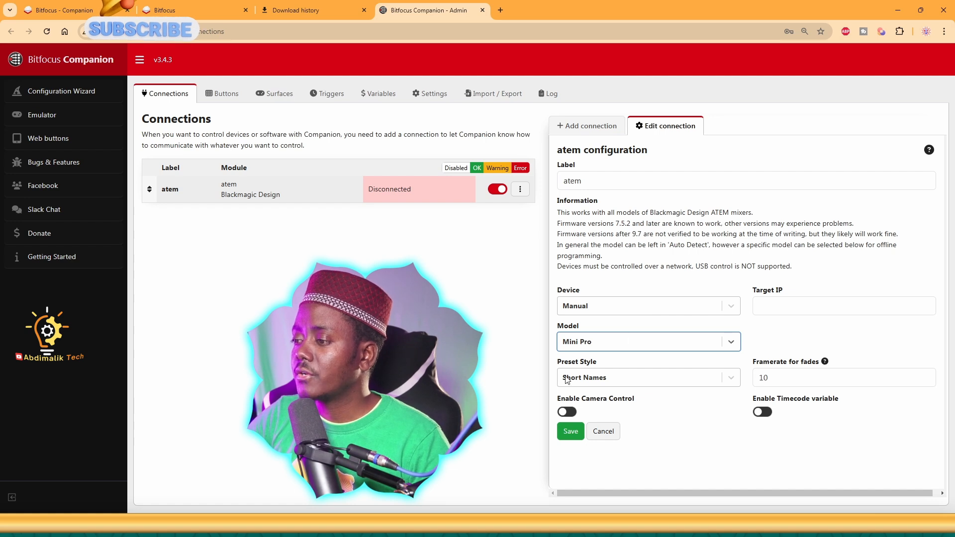
click(614, 383)
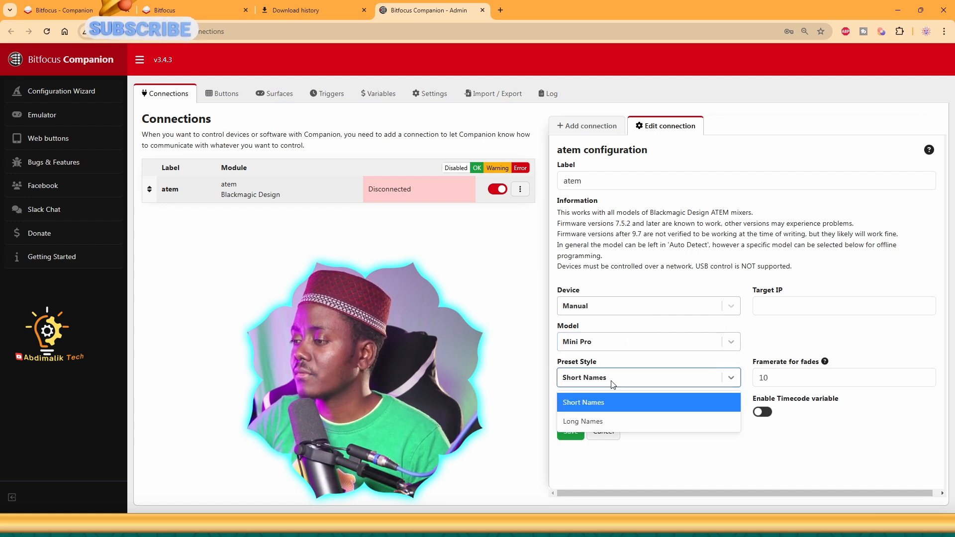
click(696, 362)
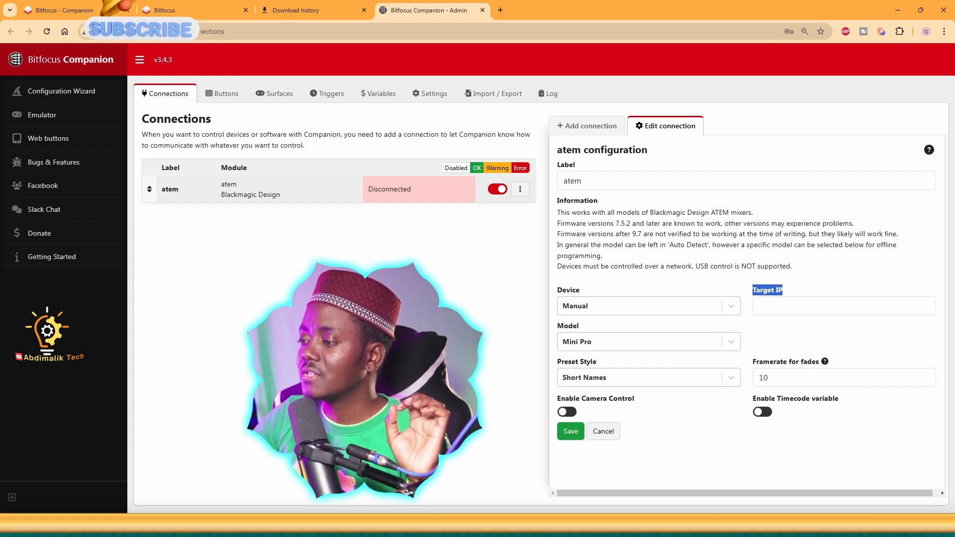
- Bring up the Companion launcher window to check its GUI interface and port settings, and hide it again
click(434, 476)
click(480, 524)
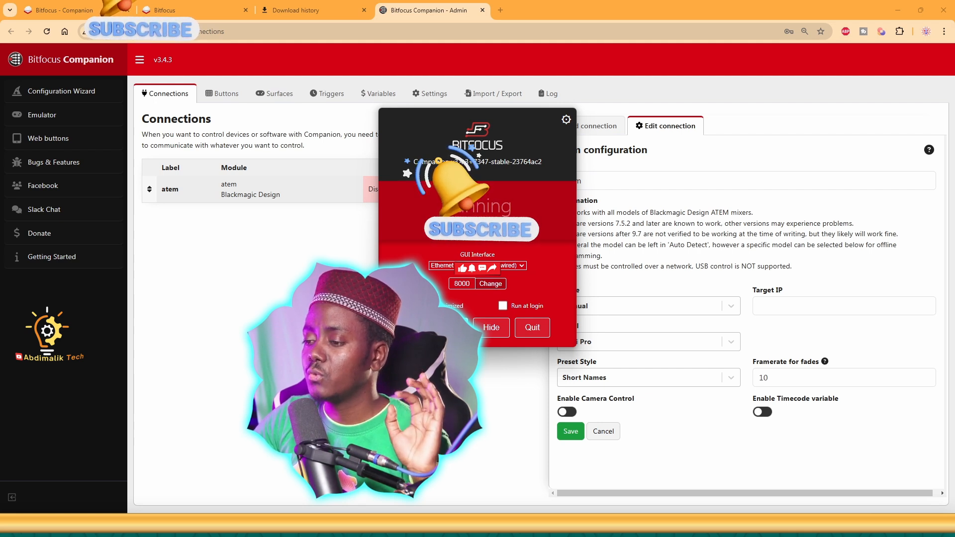
click(490, 328)
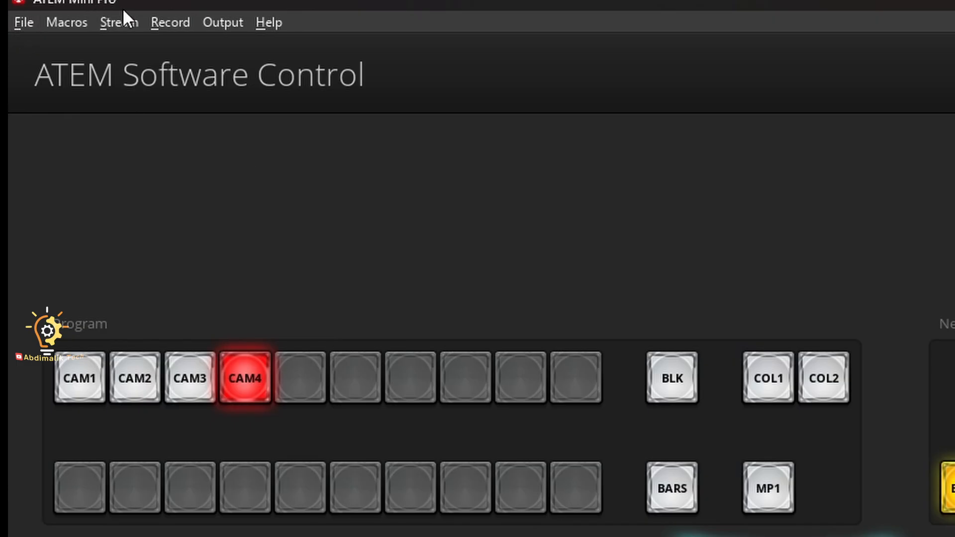
- Open the ATEM Connection window in ATEM Software Control
click(25, 20)
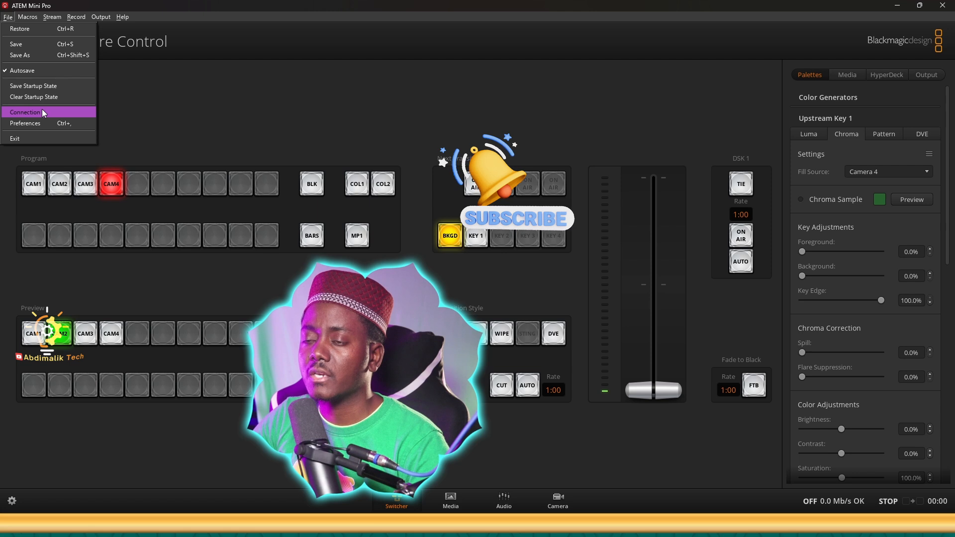
click(43, 112)
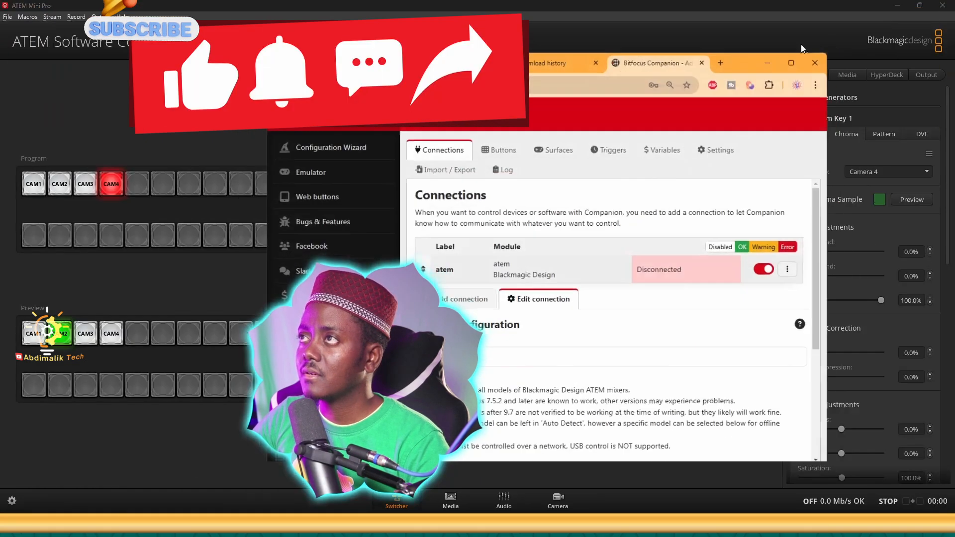
- Shrink the Companion browser window, place it beside the ATEM Connection window, and open the atem connection's Target IP for editing
click(921, 10)
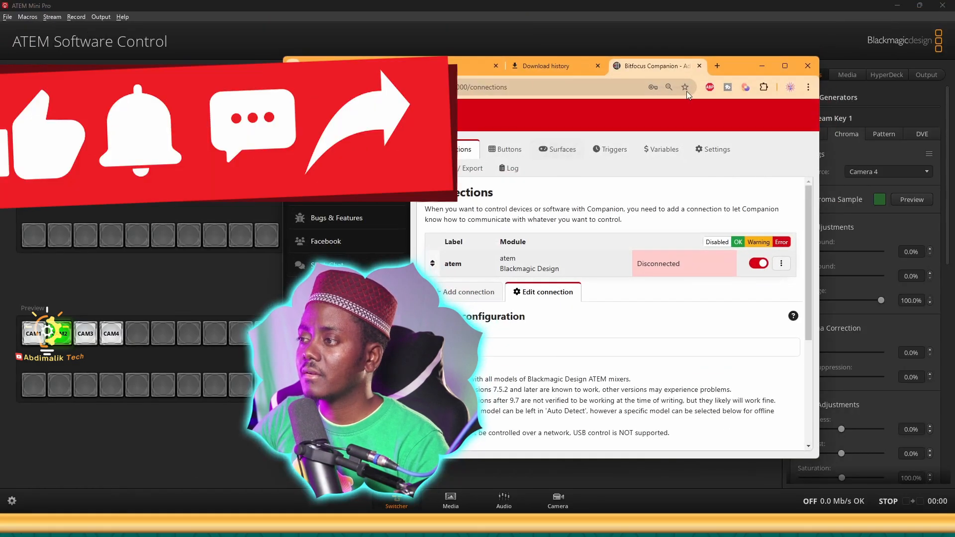
drag(746, 61, 299, 96)
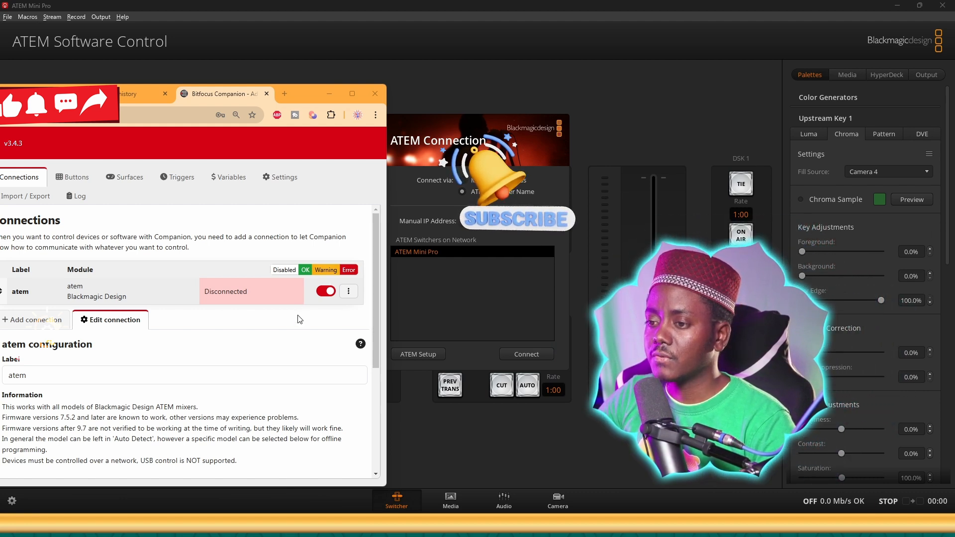
scroll(302, 318, down, 4)
click(197, 313)
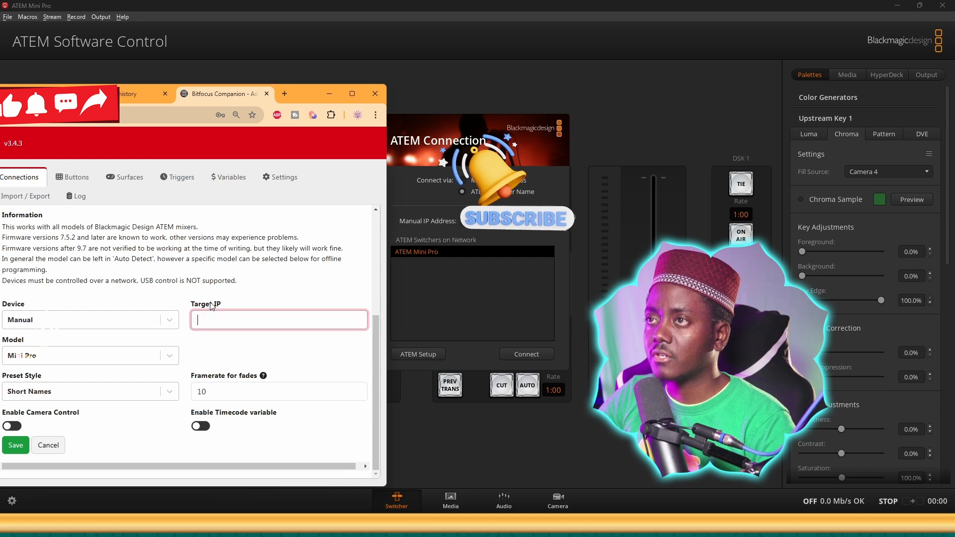
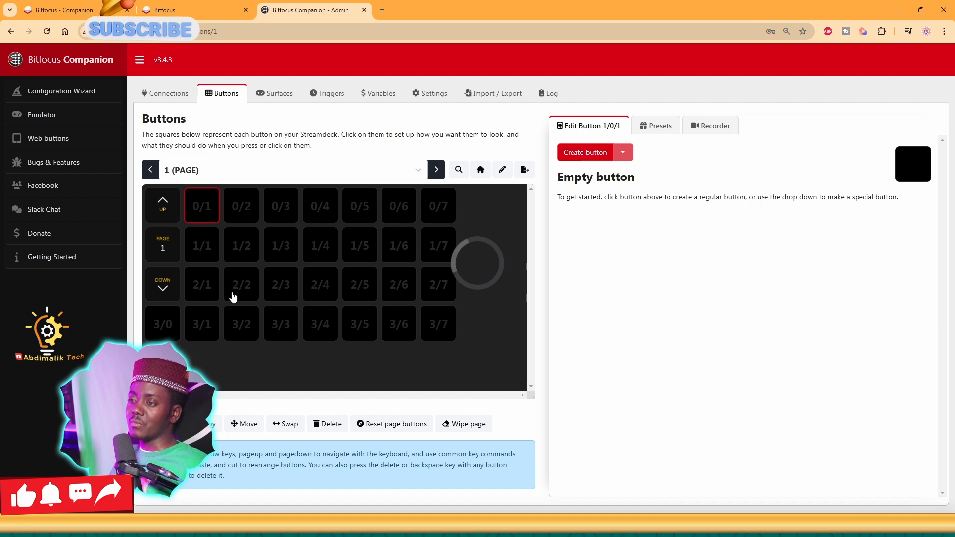
click(320, 207)
click(322, 291)
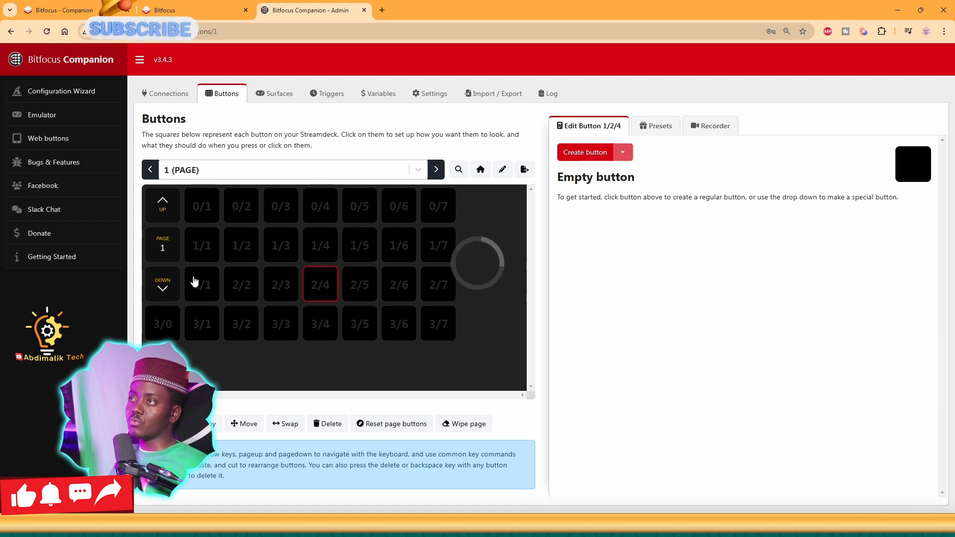
- Start the Configuration Wizard, keep the USB surface detection settings, and set the button grid size to 3 rows and 5 columns
click(76, 94)
click(580, 252)
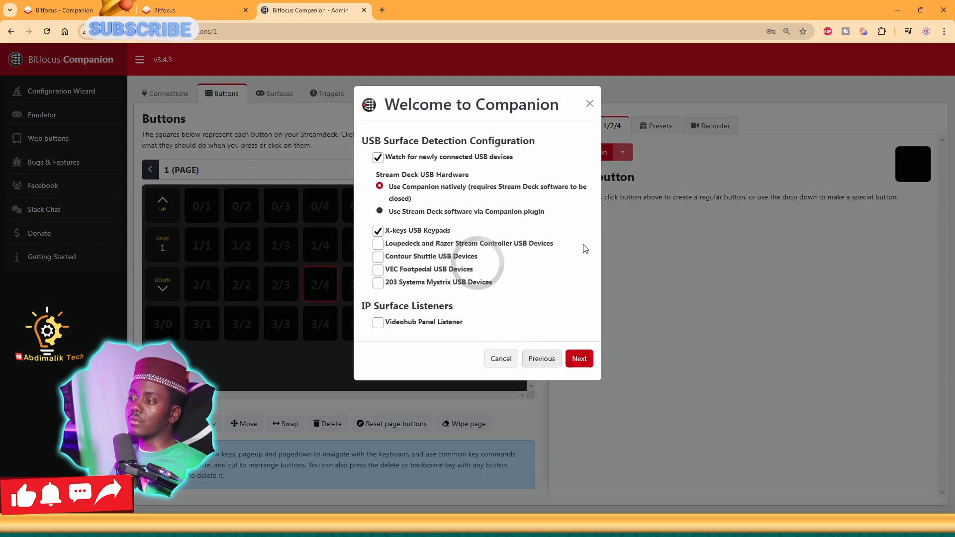
click(579, 358)
click(465, 247)
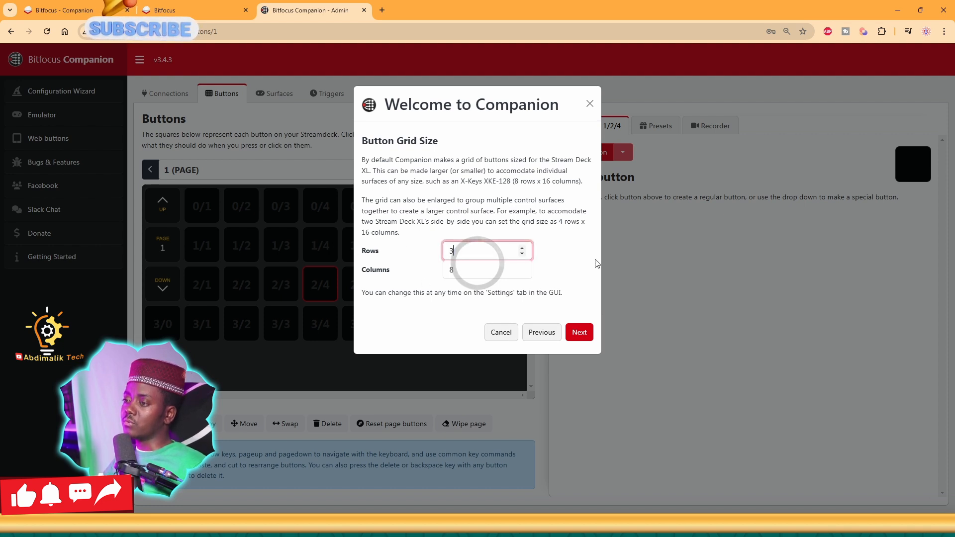
key(Tab)
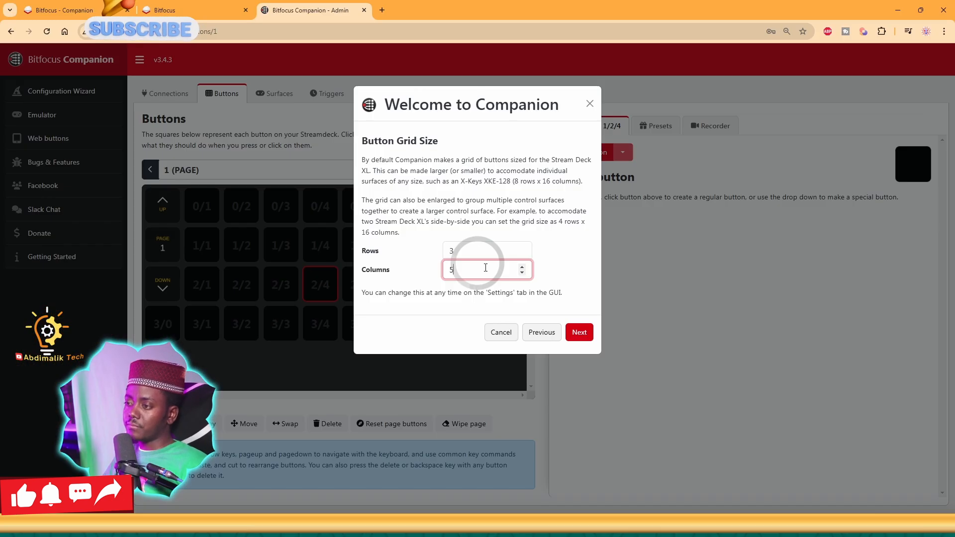
- Leave all remote control services and the admin password disabled, apply the wizard's settings, and finish the wizard
click(578, 337)
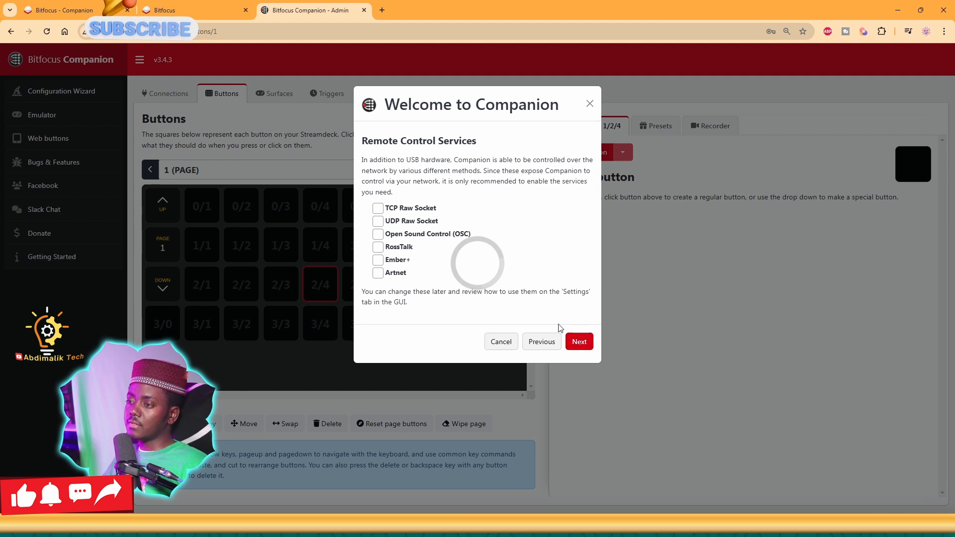
click(579, 342)
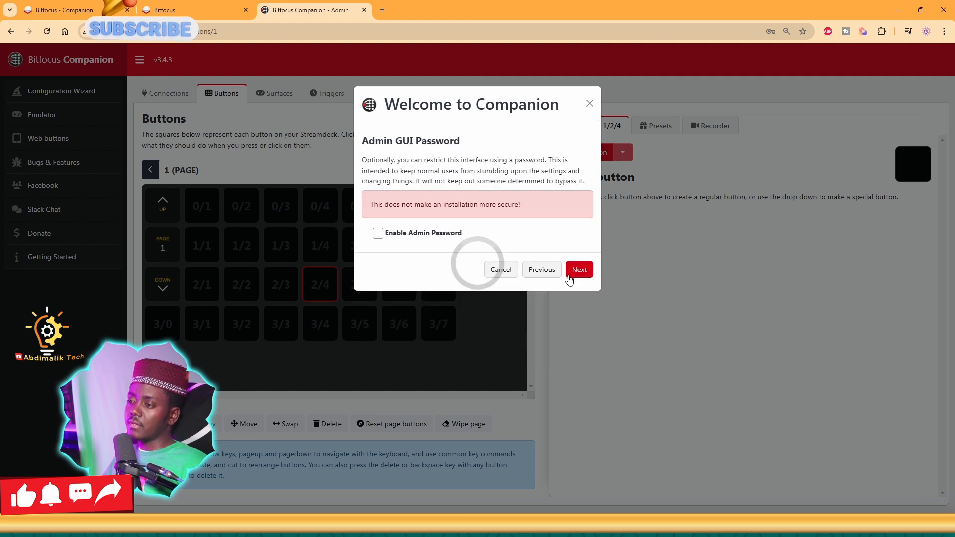
click(581, 274)
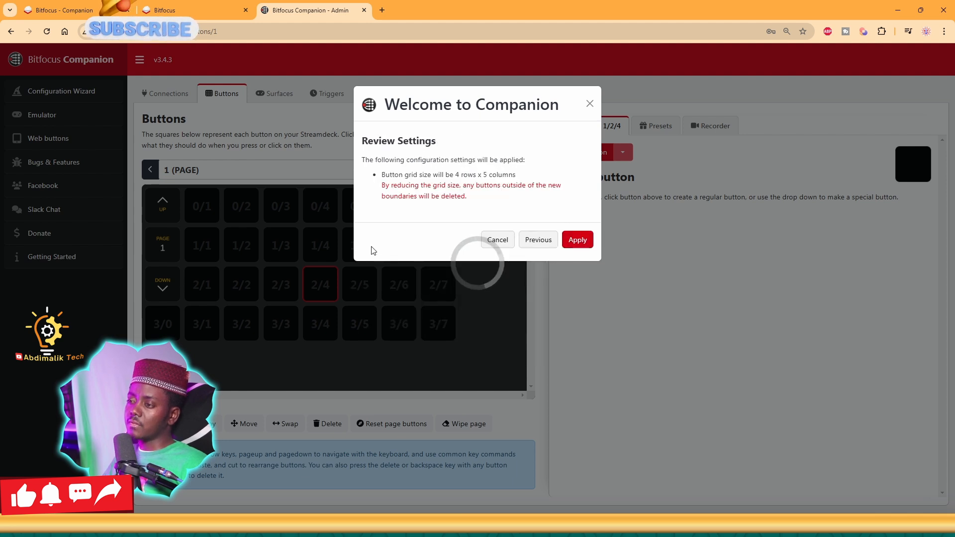
click(539, 242)
drag(401, 233, 496, 230)
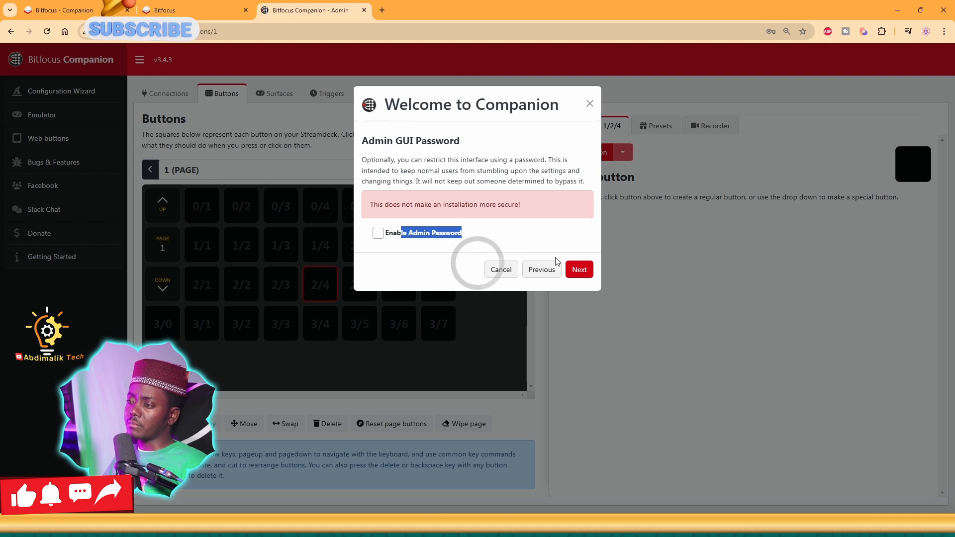
click(580, 272)
click(578, 241)
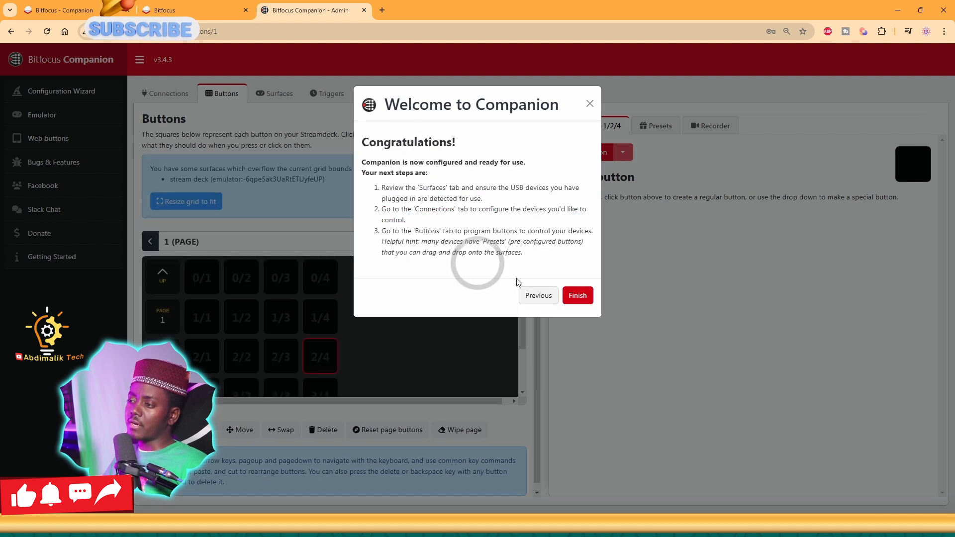
click(578, 295)
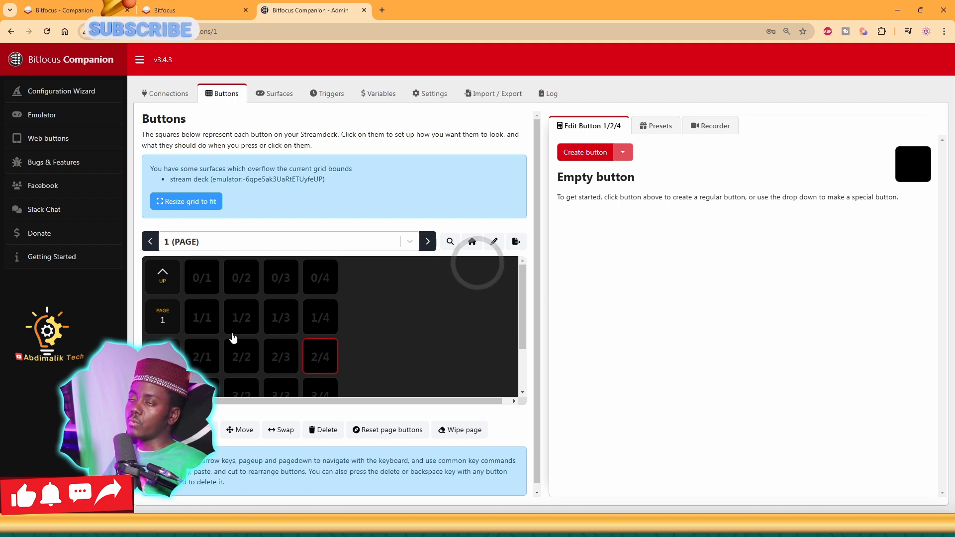
- Create a regular button in the empty slot 0/1 of page 1
scroll(302, 338, down, 1)
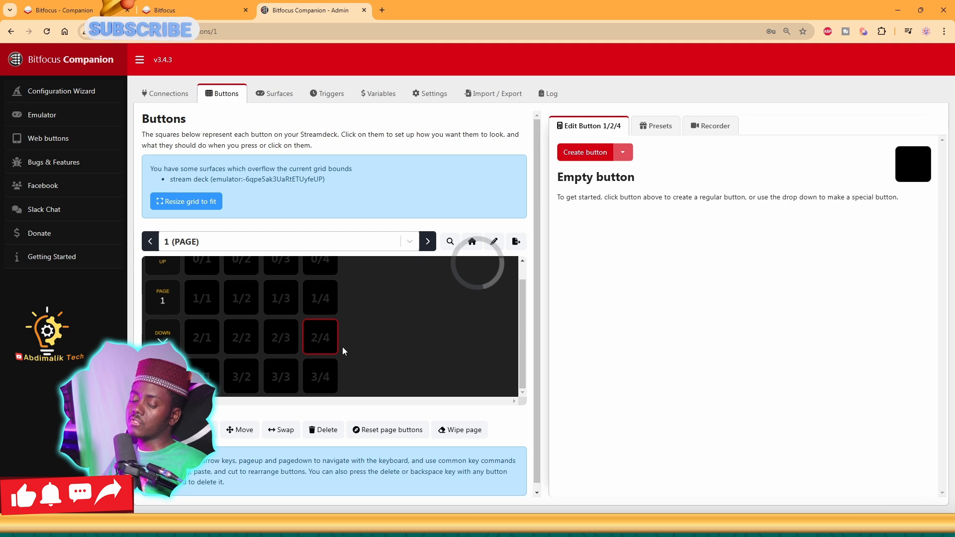
scroll(349, 330, up, 1)
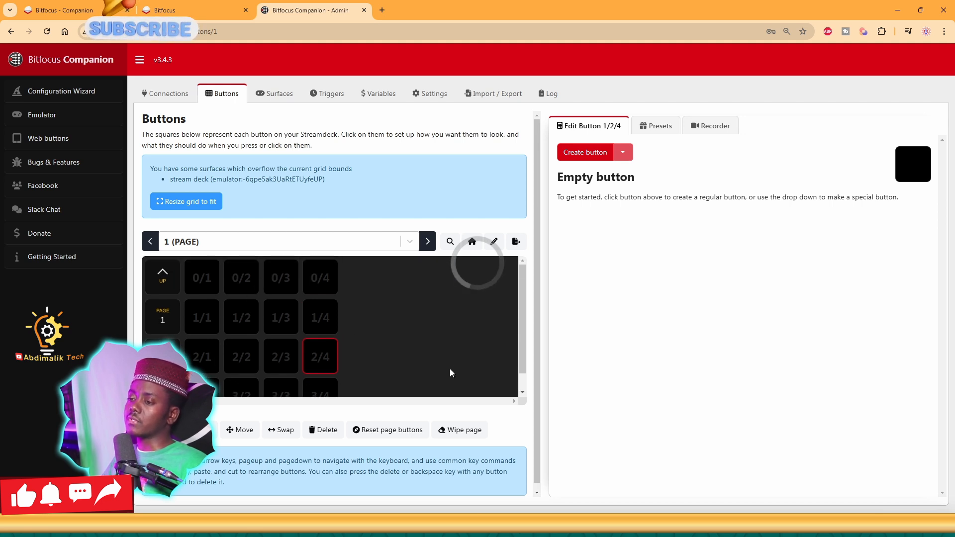
click(201, 278)
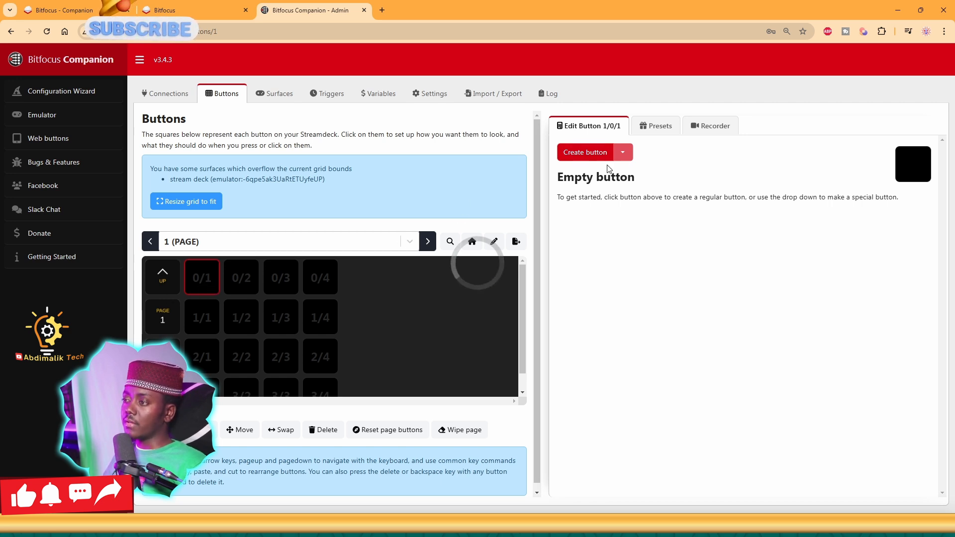
click(622, 153)
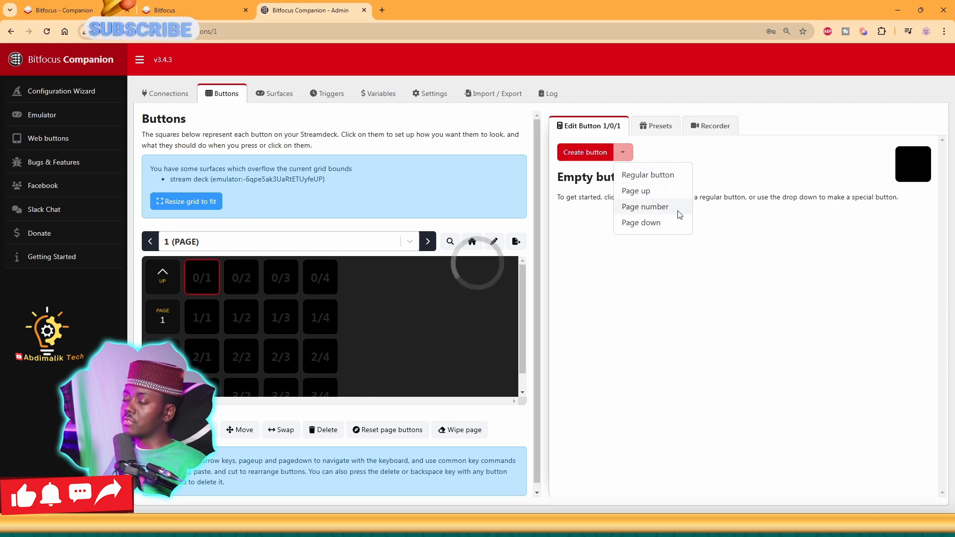
click(595, 228)
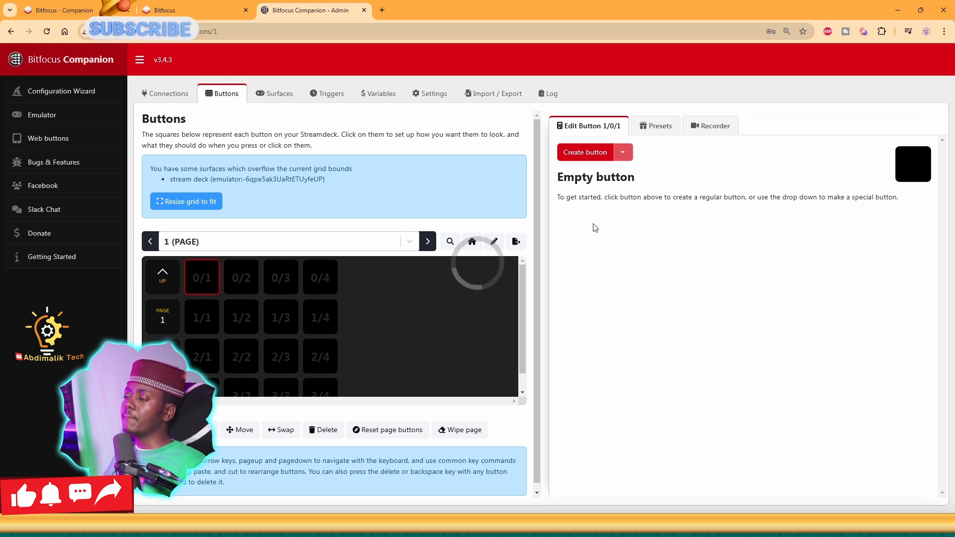
click(582, 153)
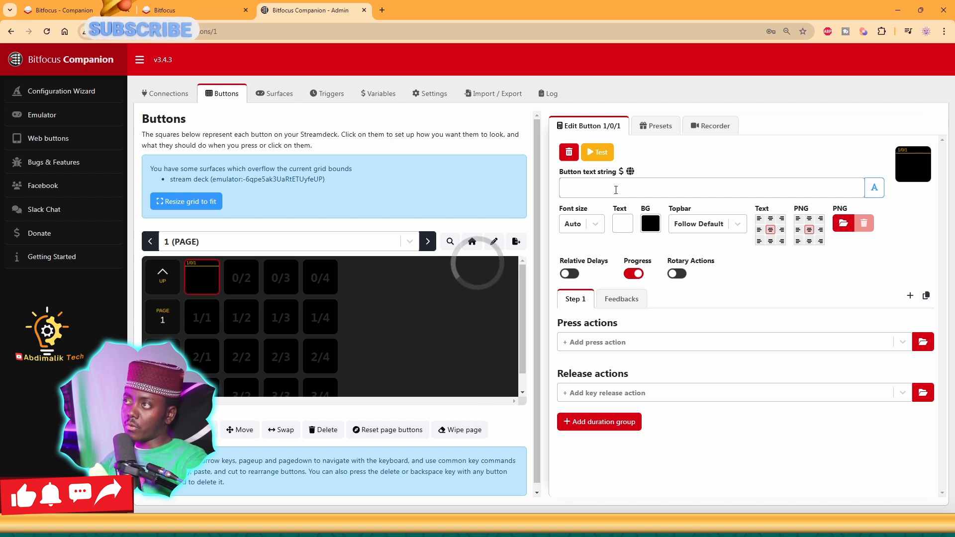
- Set the text of the button in slot 0/1 to "Cam 2 Prg"
key(shift)
text(am)
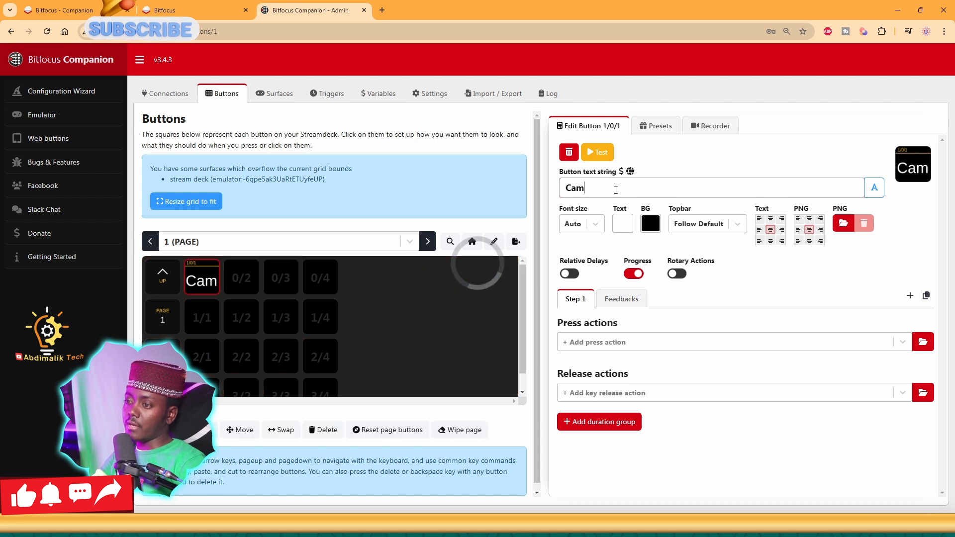
text(Pg)
key(BackSpace)
text(rgm)
key(BackSpace)
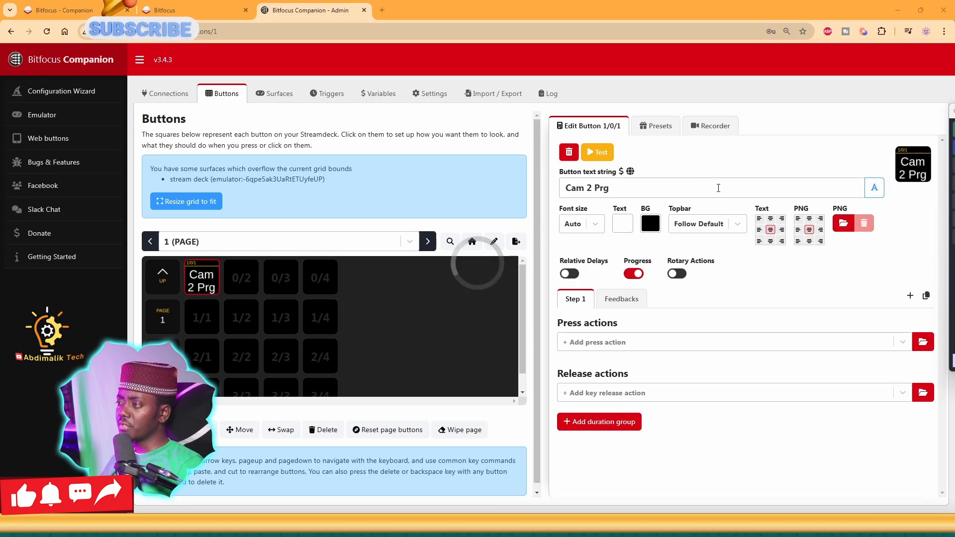
- Try blue 0000FF as the Cam 2 Prg button's background colour and restore the background to black
click(596, 224)
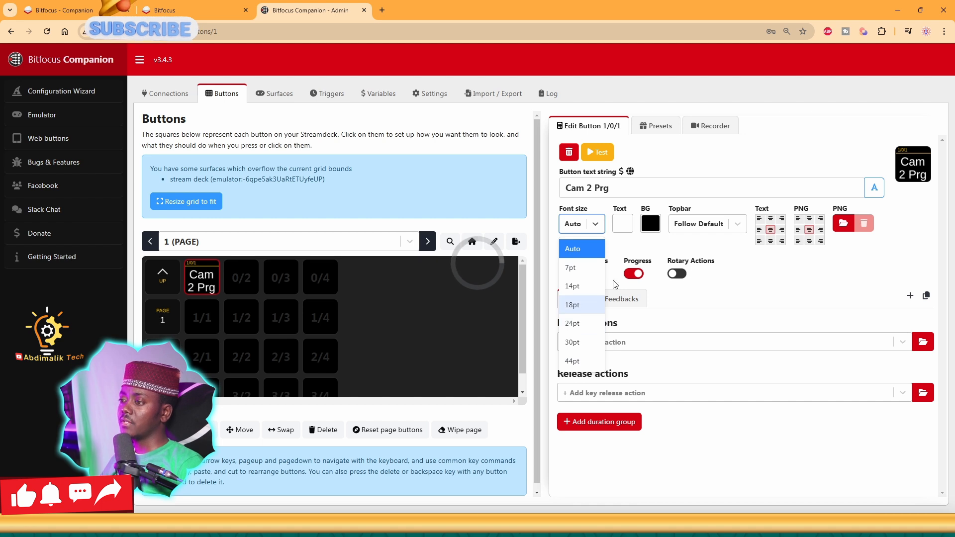
click(618, 228)
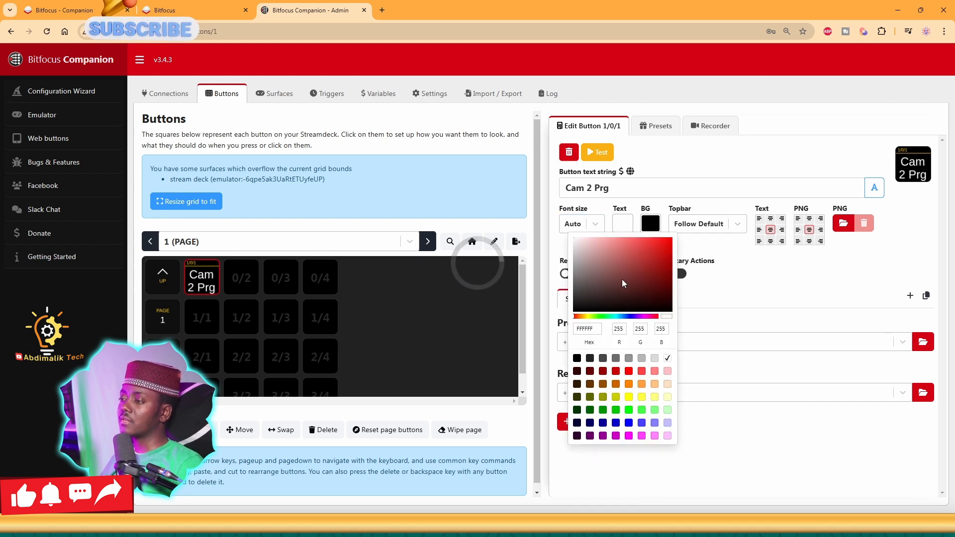
click(650, 223)
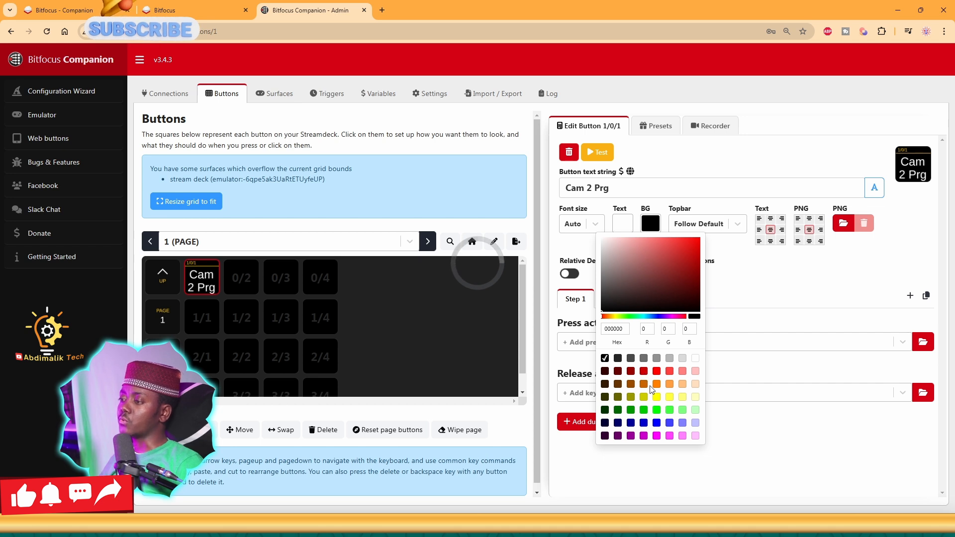
click(657, 422)
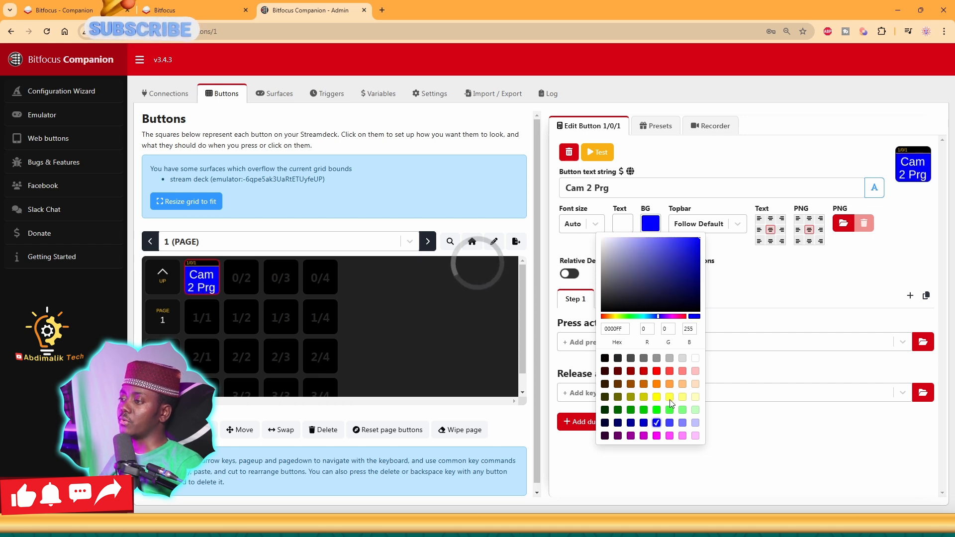
click(757, 278)
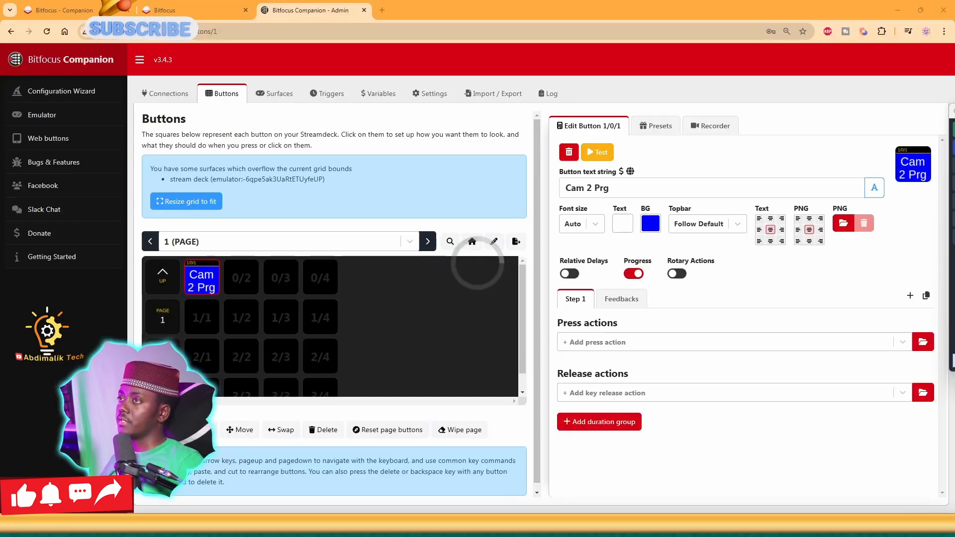
click(650, 224)
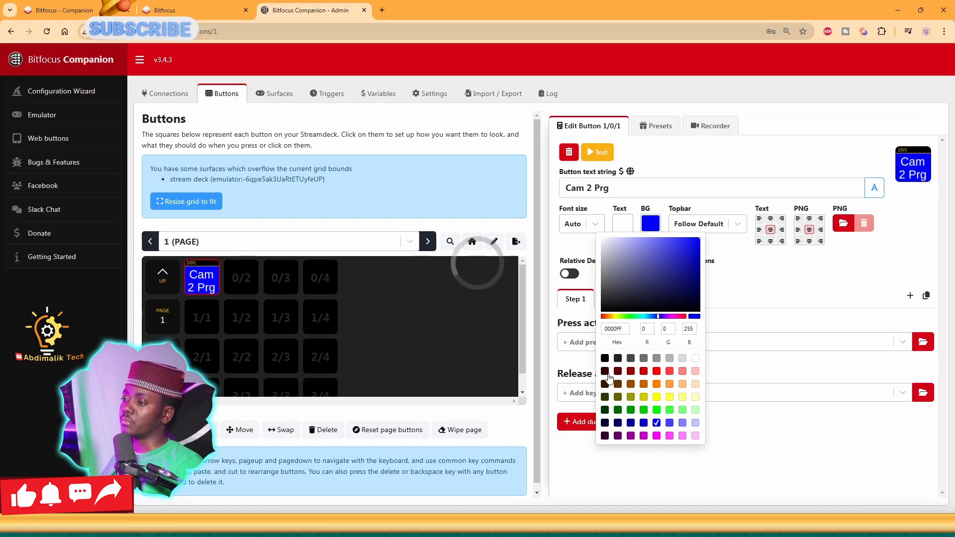
click(604, 359)
click(727, 228)
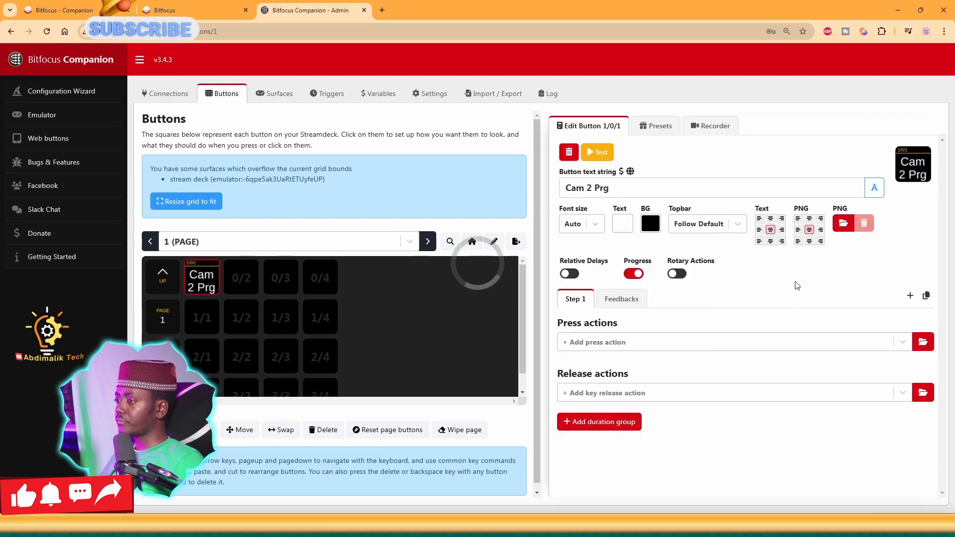
- Set the Cam 2 Prg button's topbar to Hide
click(727, 228)
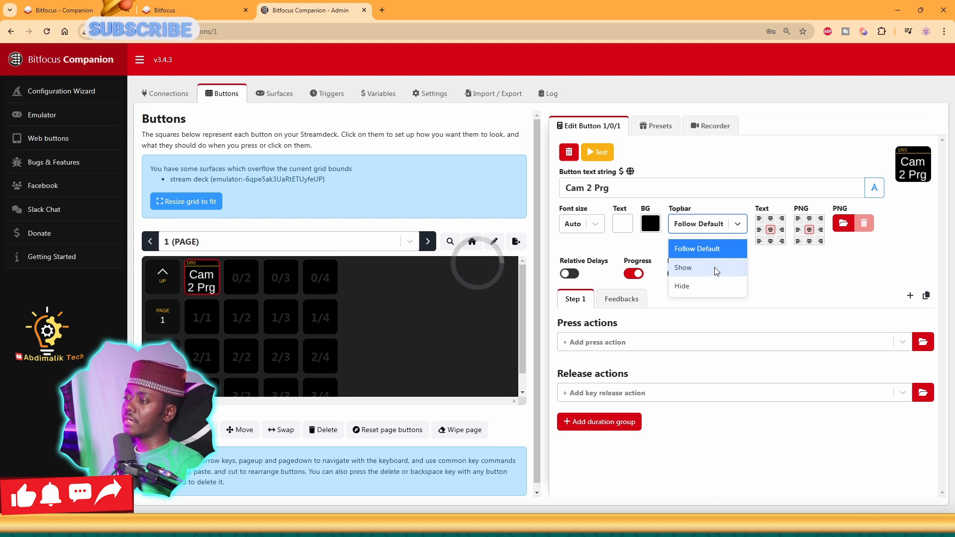
mouse_move(685, 211)
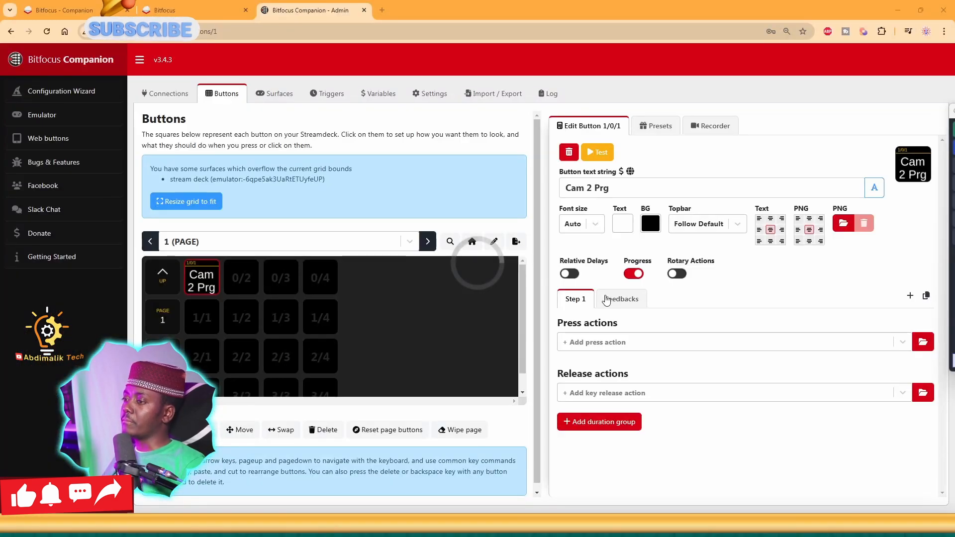
click(709, 222)
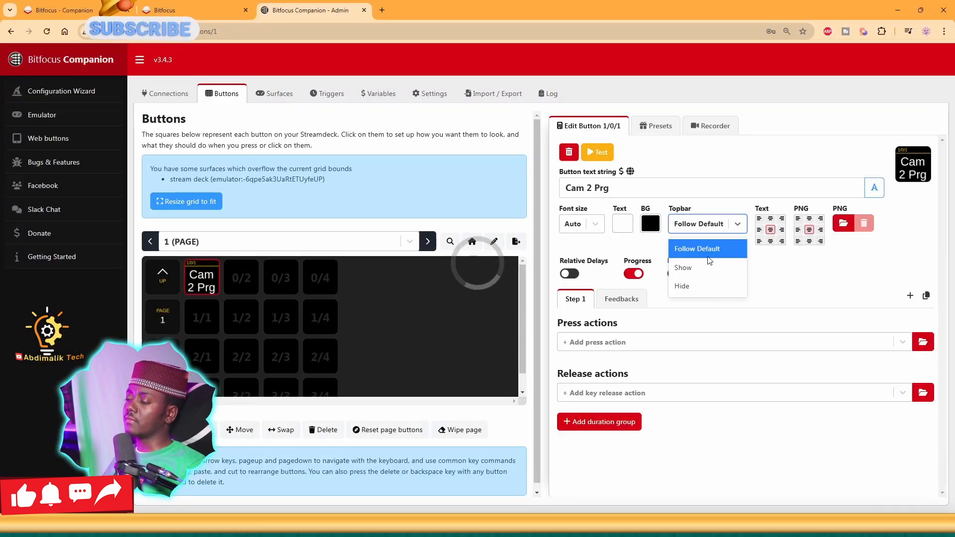
click(705, 286)
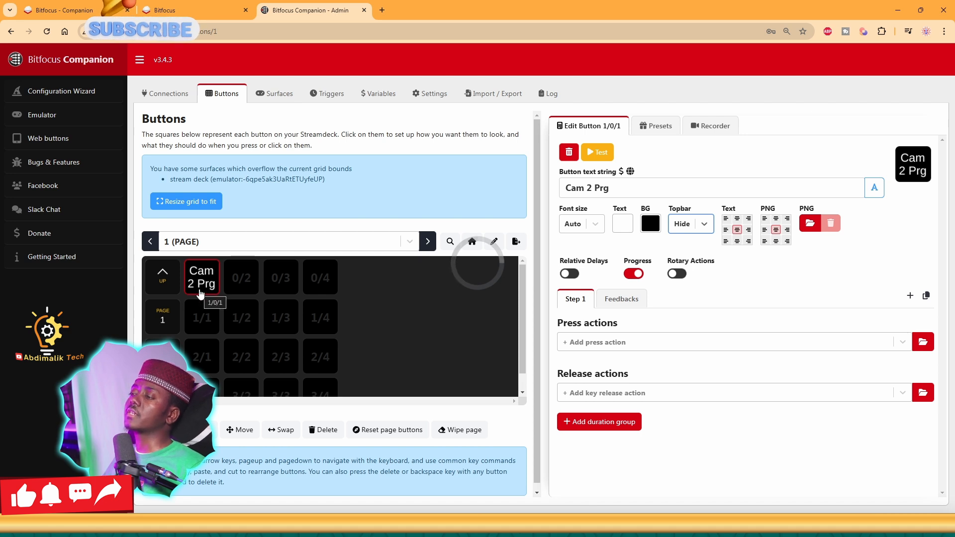
- Try different text alignments on the Cam 2 Prg button and return the text to the centre
click(737, 219)
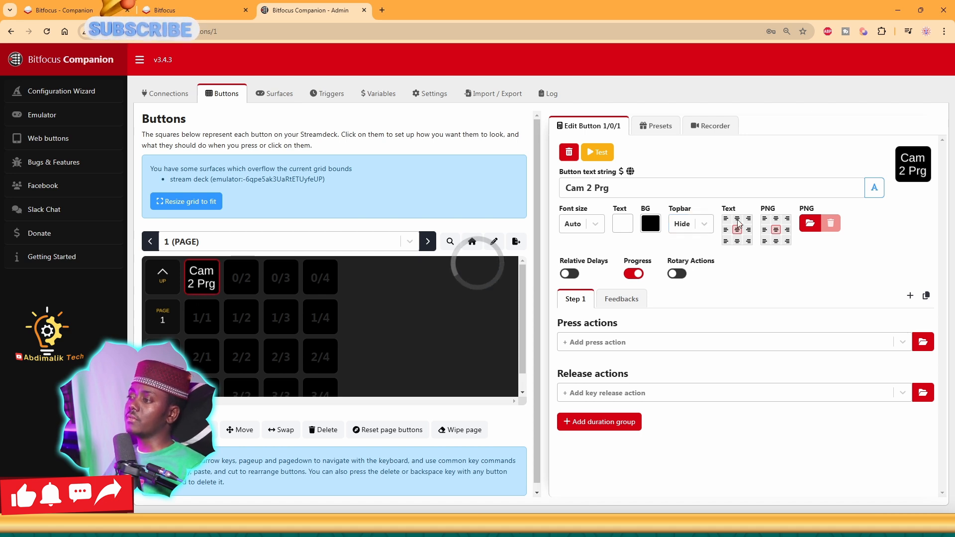
click(726, 230)
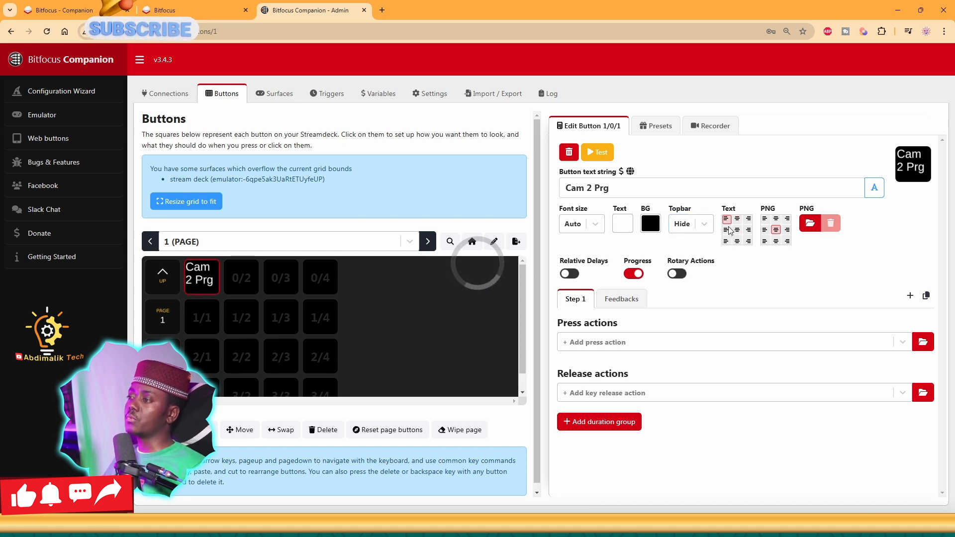
click(725, 241)
click(736, 242)
click(737, 230)
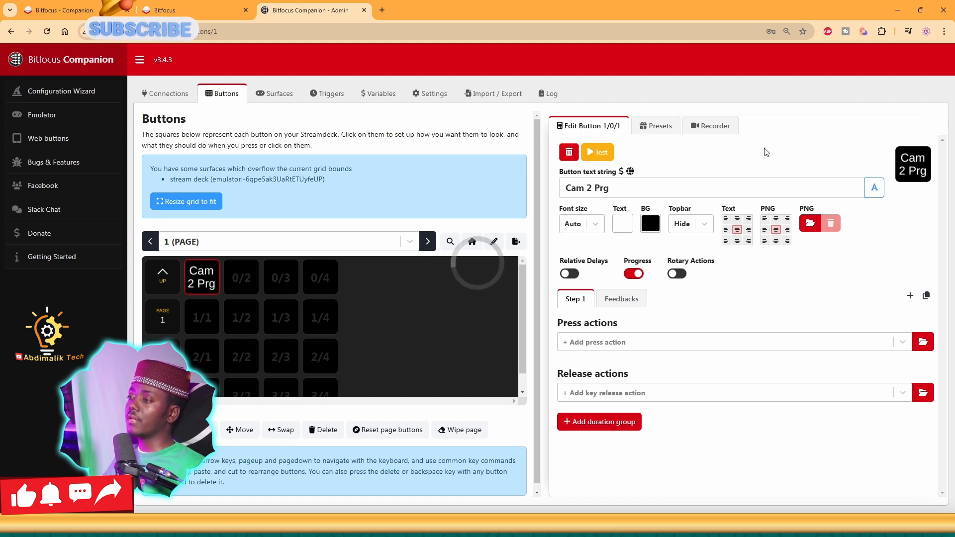
mouse_move(806, 211)
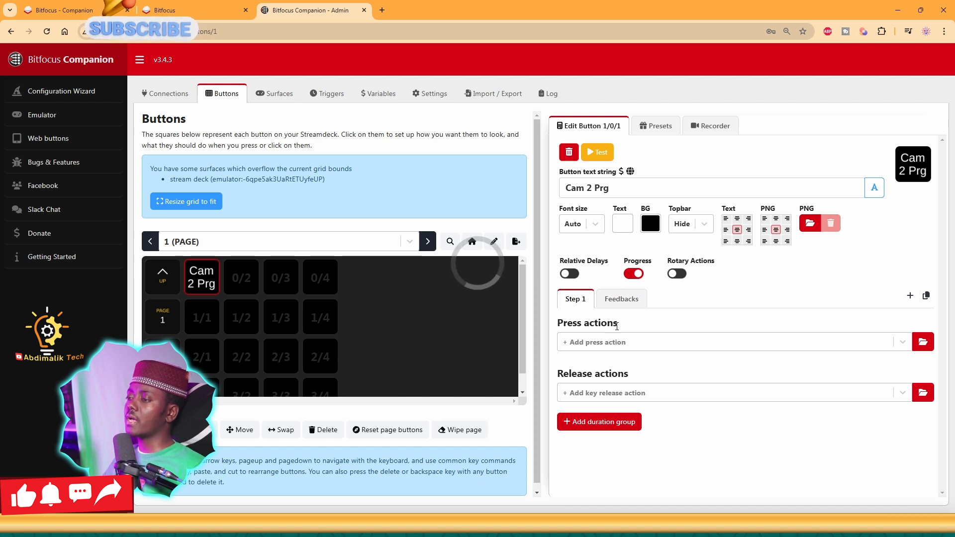
- Add the atem action "ME: Set Program input" as a press action of the Cam 2 Prg button
click(924, 343)
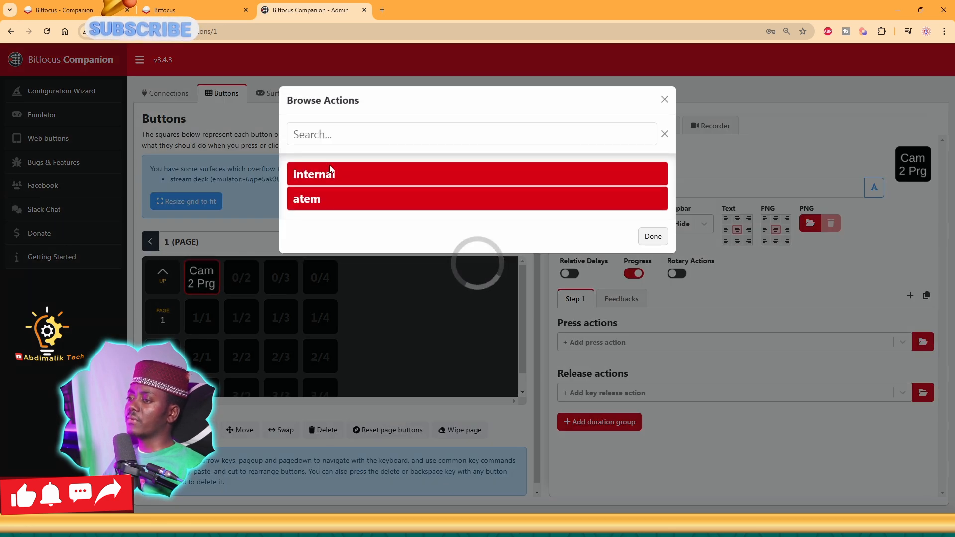
click(328, 201)
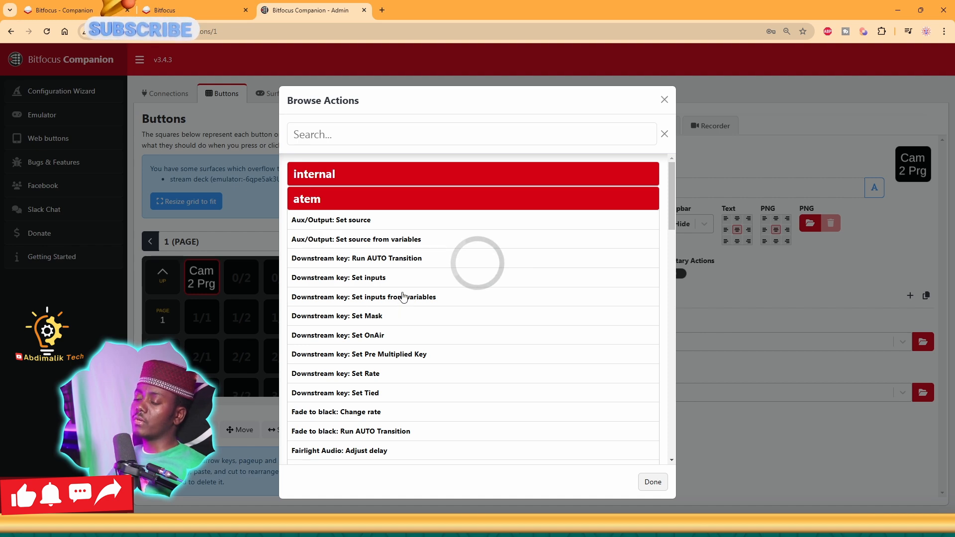
scroll(398, 294, down, 20)
scroll(386, 284, up, 10)
scroll(376, 329, down, 10)
scroll(374, 308, up, 15)
scroll(374, 298, down, 1)
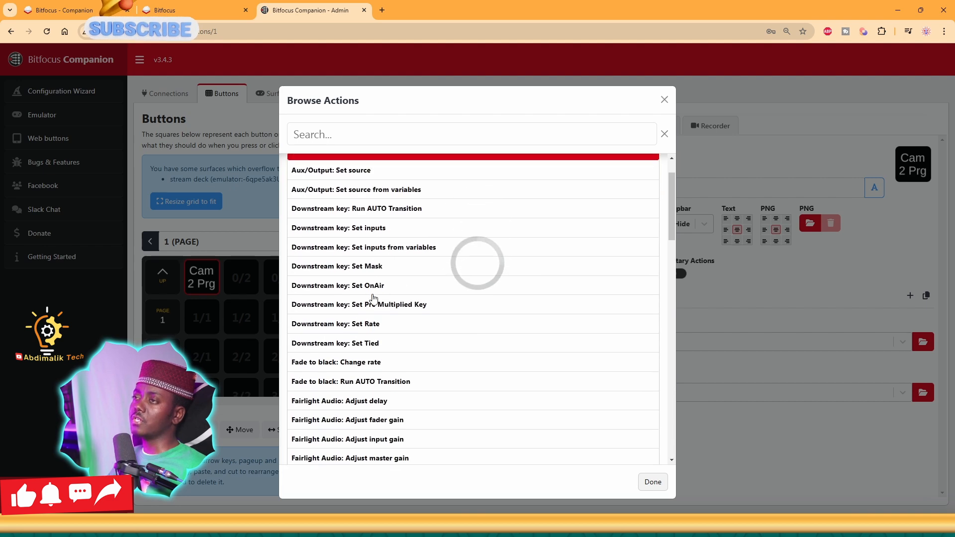
scroll(372, 299, down, 10)
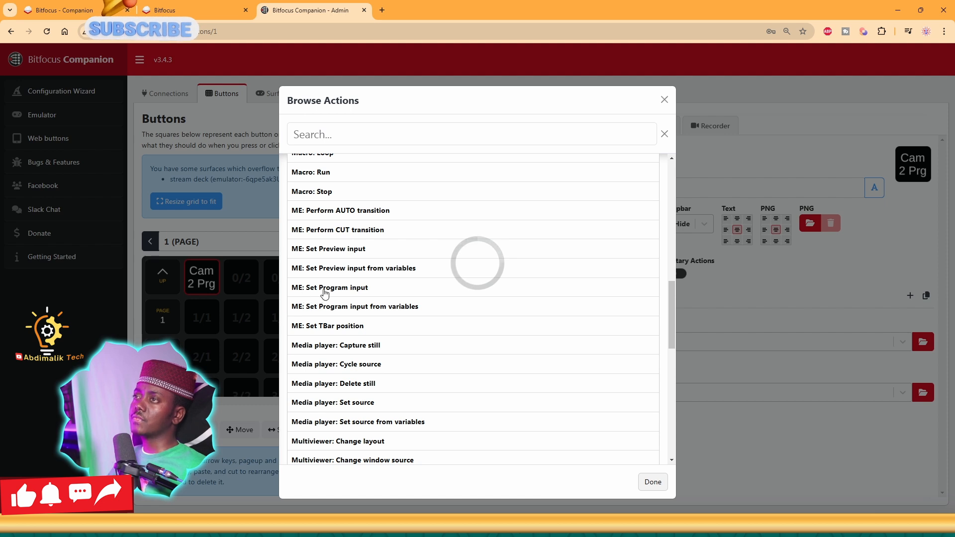
click(335, 291)
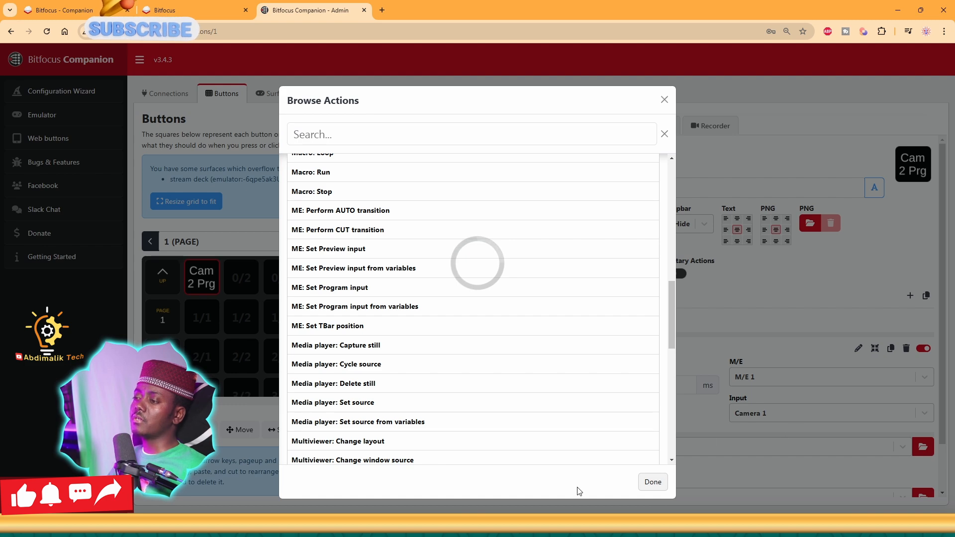
click(652, 483)
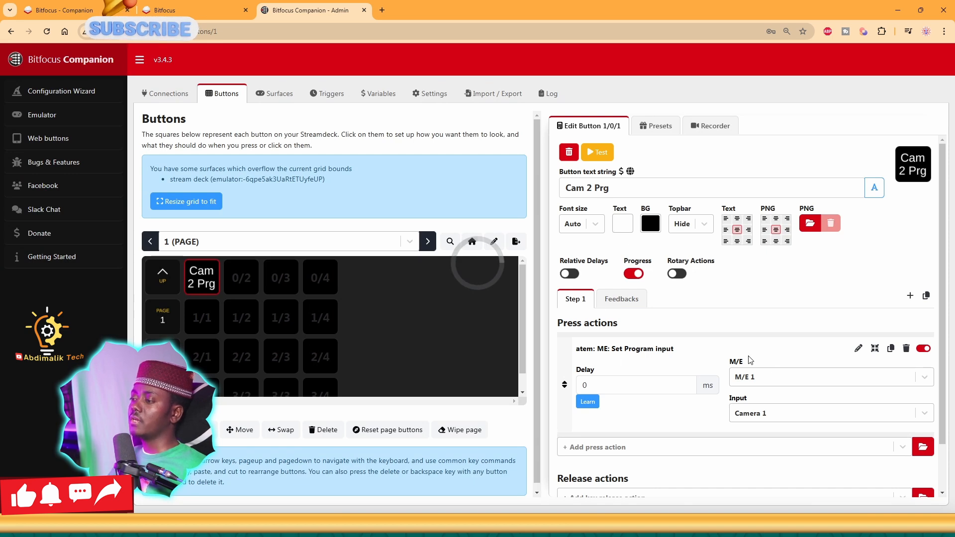
- Set the input of the Set Program input press action to Camera 2
drag(558, 323, 717, 344)
drag(610, 350, 704, 354)
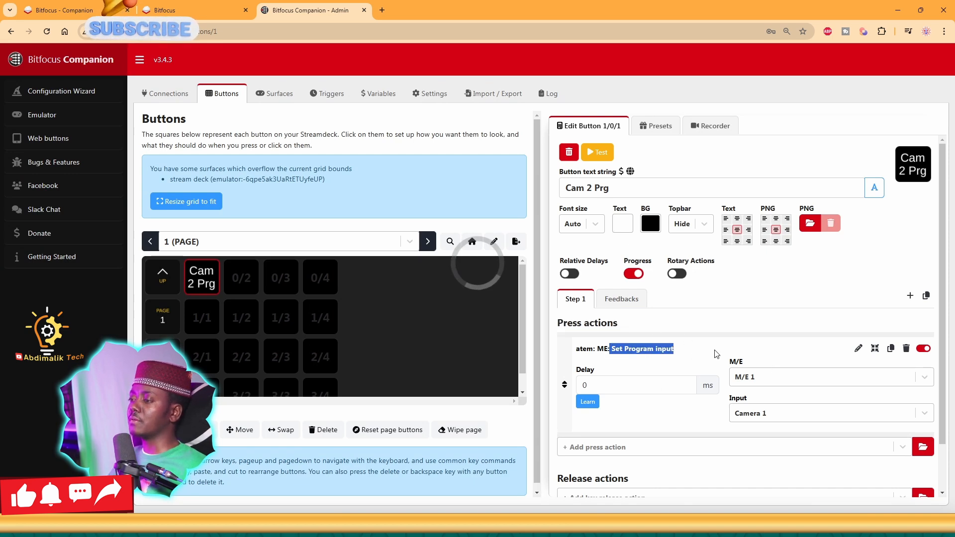
scroll(716, 350, down, 1)
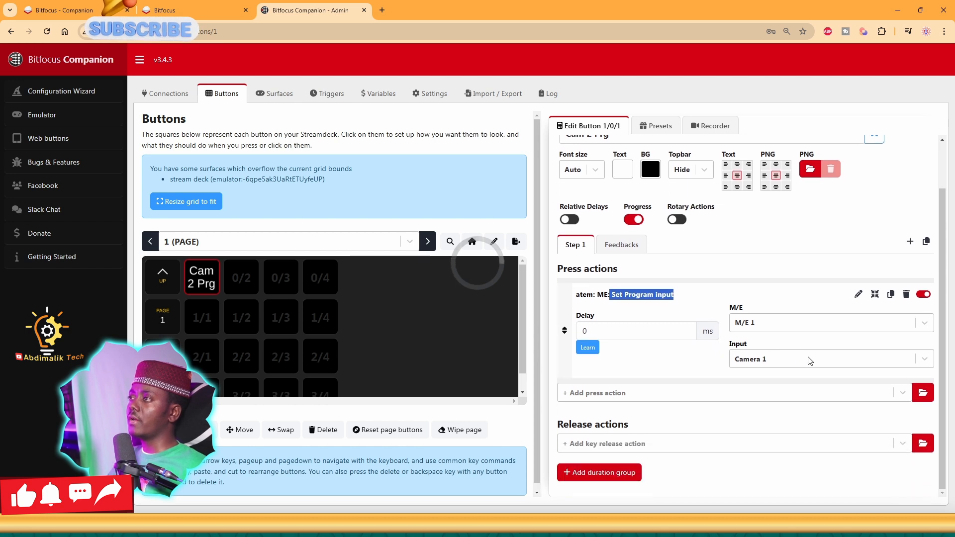
click(753, 361)
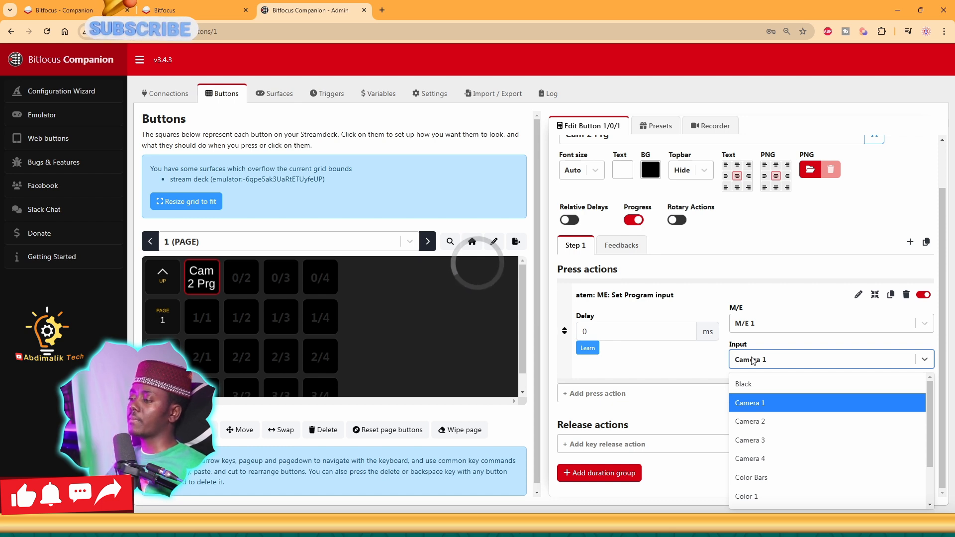
click(783, 427)
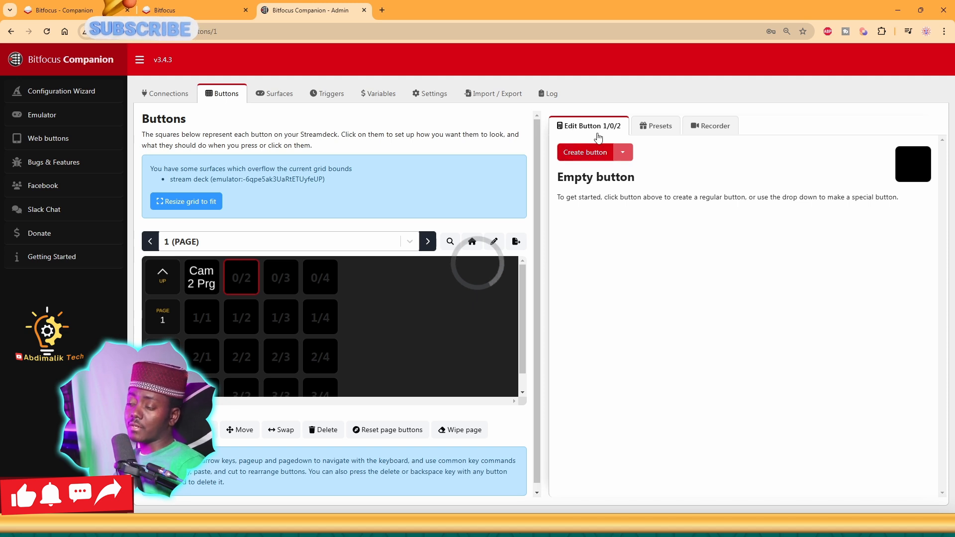
- Create a regular button at position 0/2 and set its text to "Cam 4 Prg"
click(594, 158)
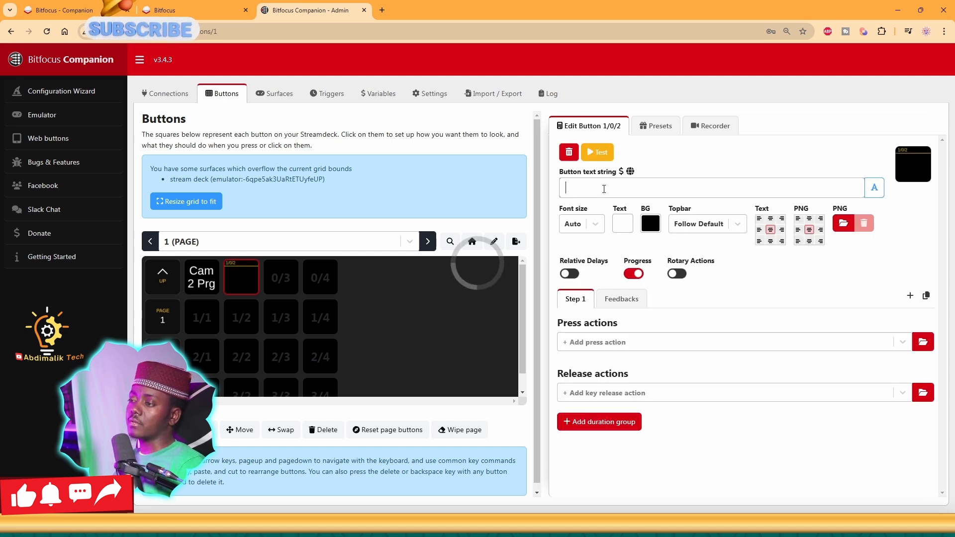
click(604, 189)
text(Ca)
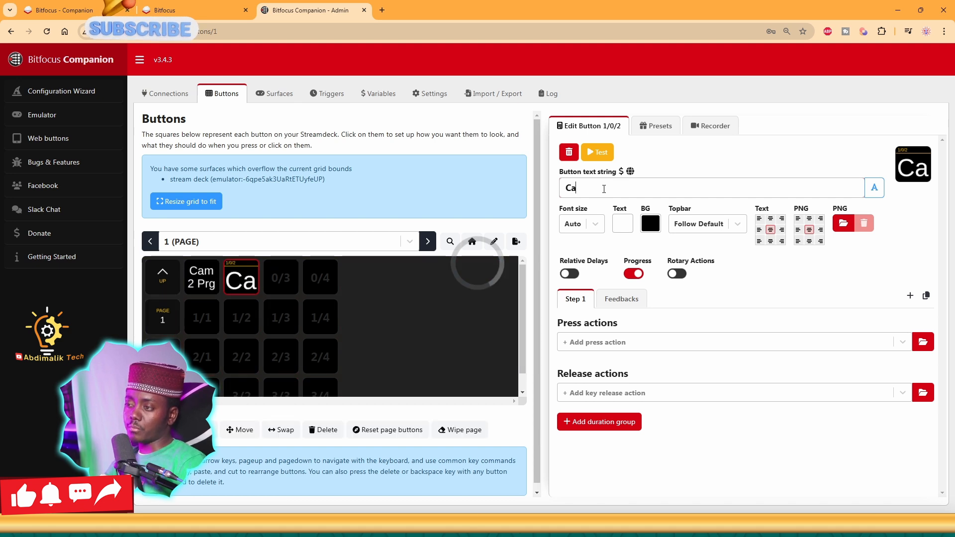
text(m 3)
key(BackSpace)
text(4)
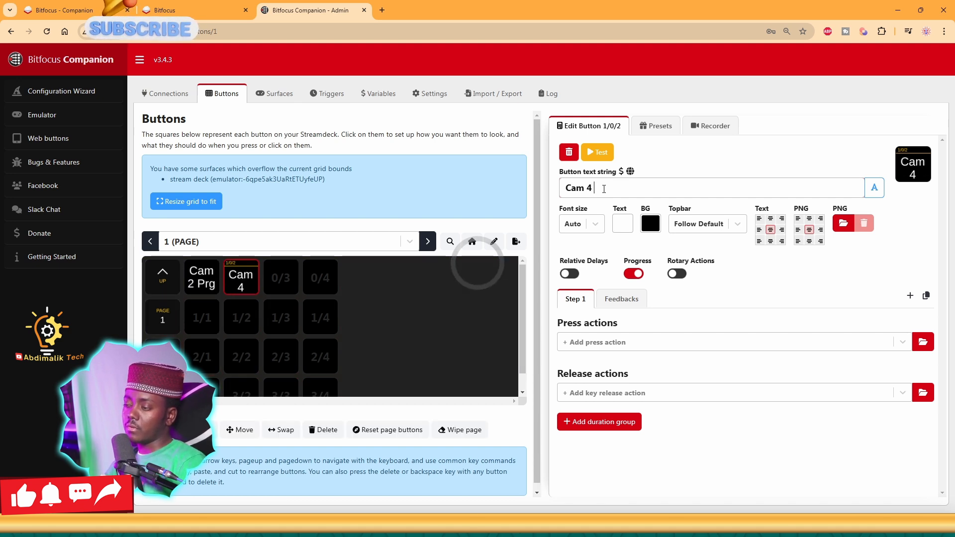
text( Prg)
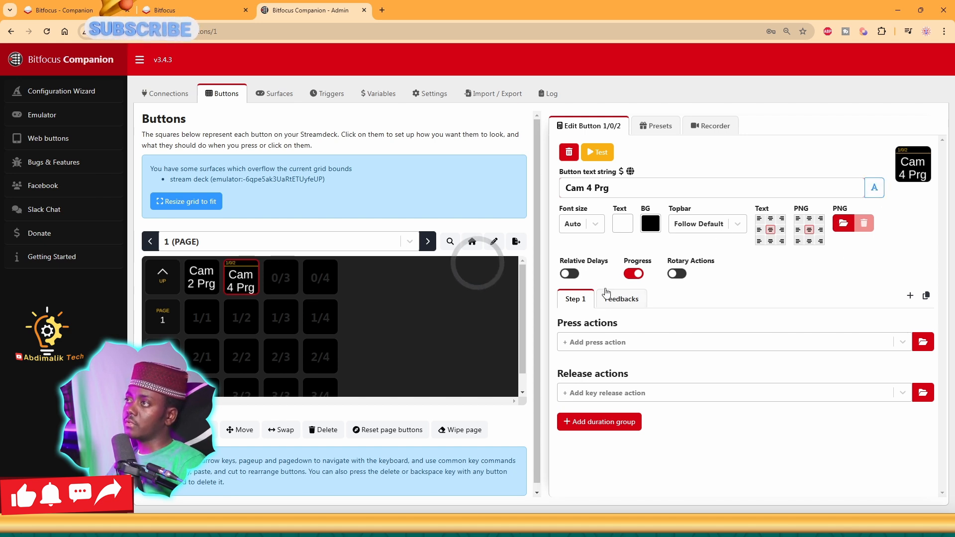
- Add the atem press action "ME: Set Program input" to the Cam 4 Prg button with Camera 4 as its input
click(902, 343)
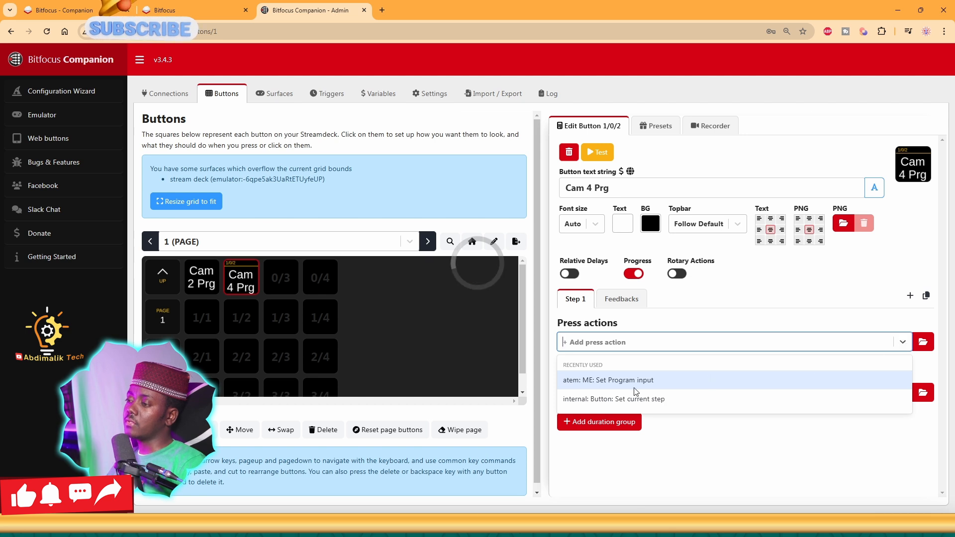
click(607, 381)
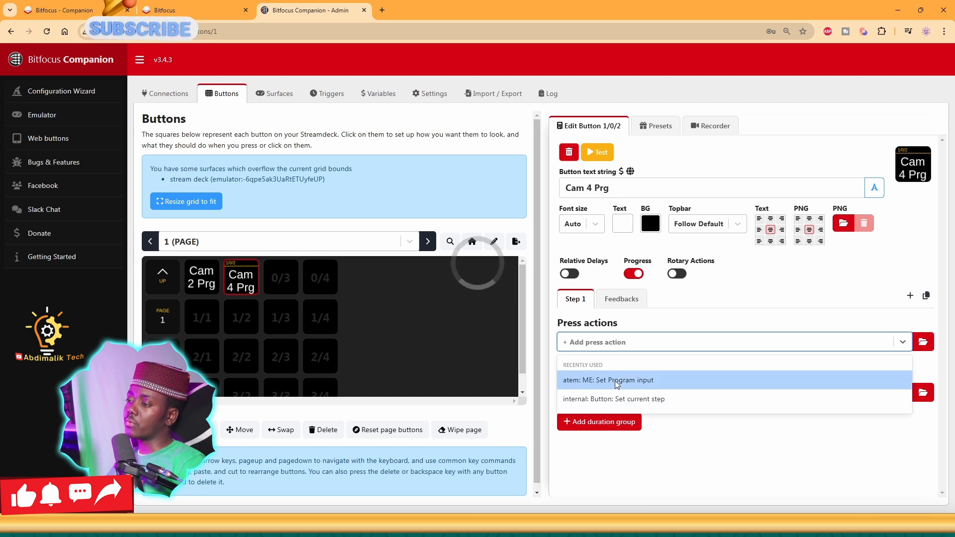
drag(603, 351, 735, 352)
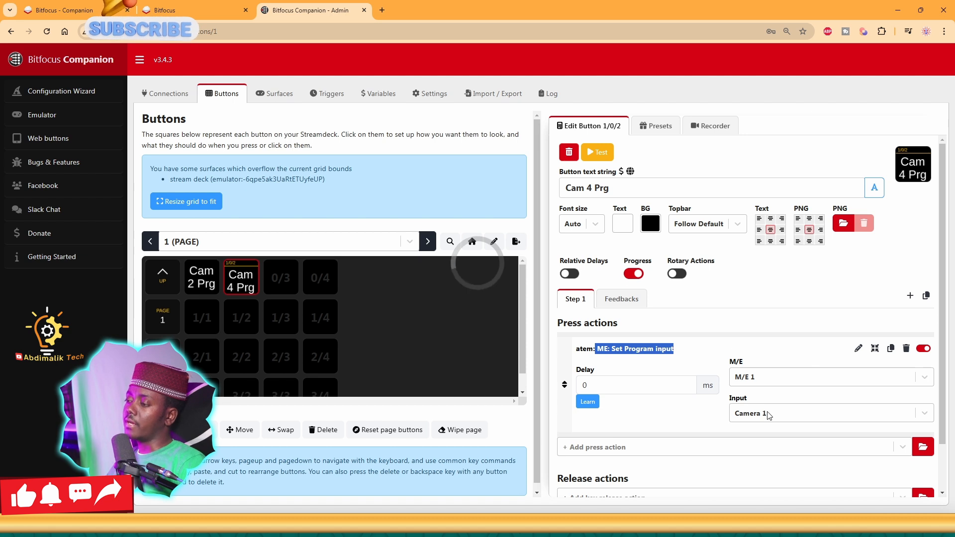
scroll(766, 403, down, 1)
click(770, 368)
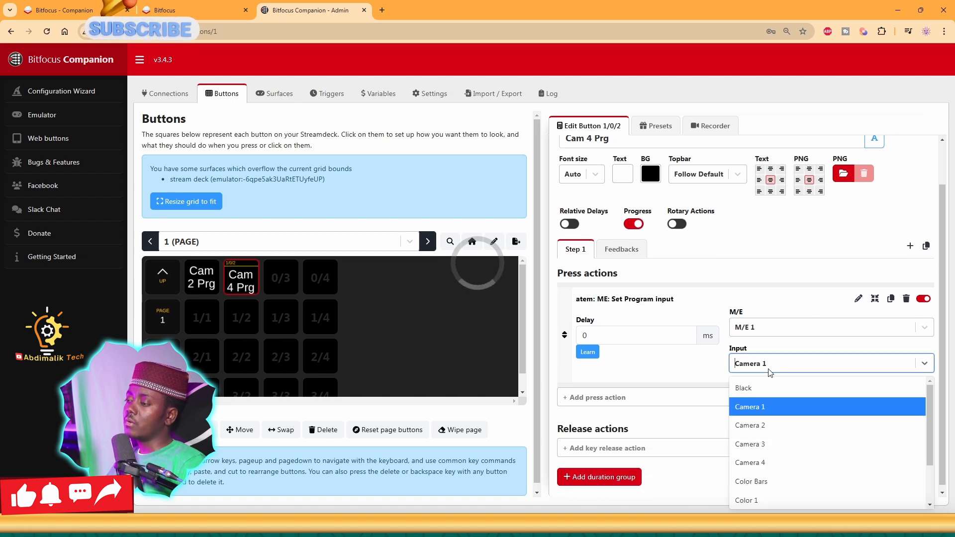
click(771, 460)
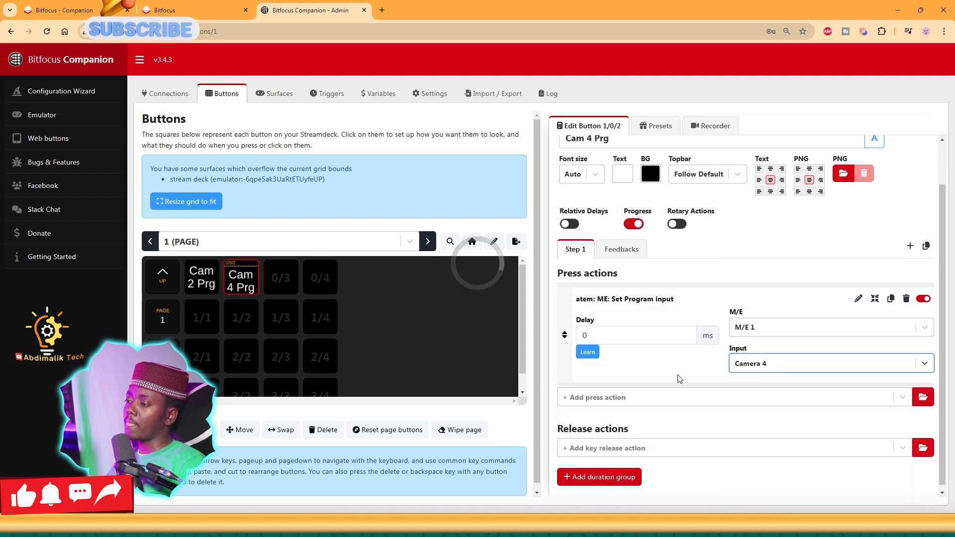
click(781, 367)
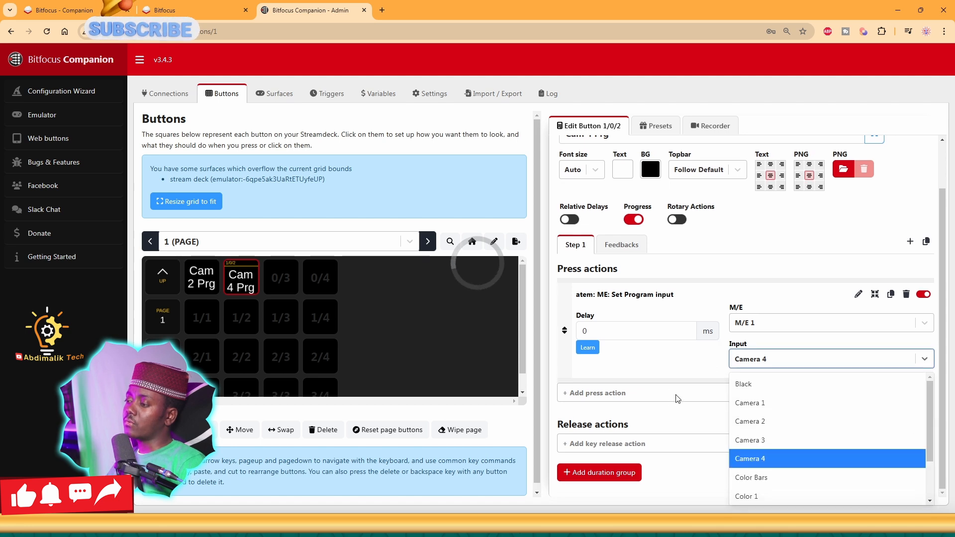
scroll(831, 426, down, 2)
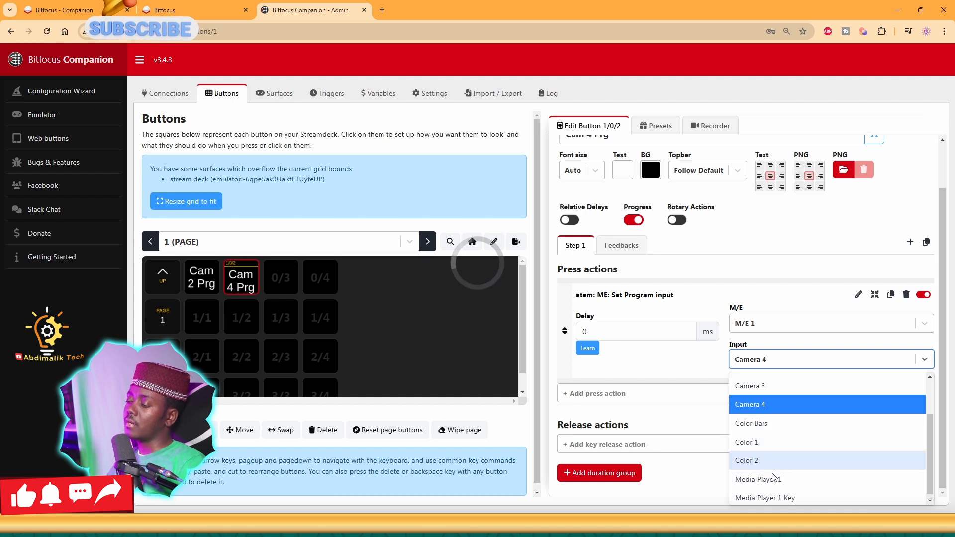
click(701, 351)
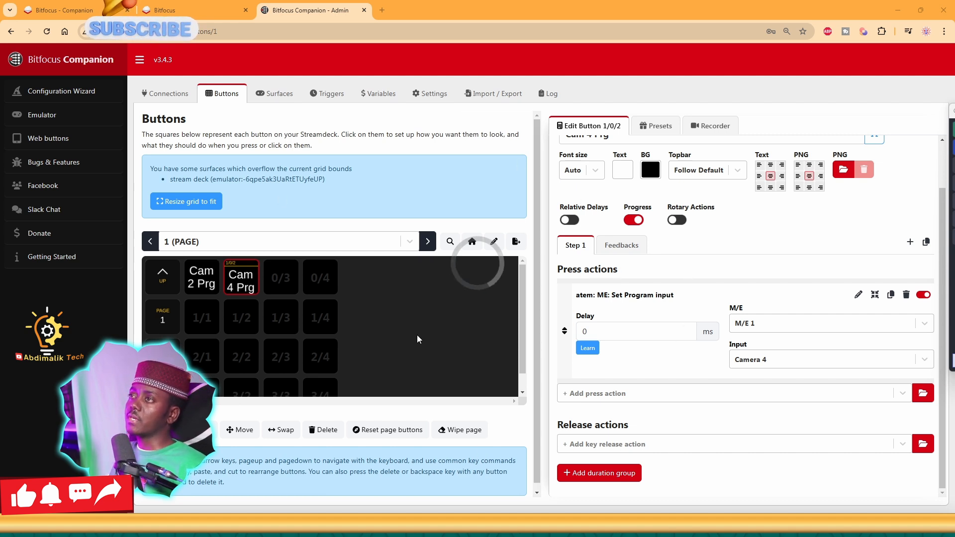
- Create a regular button at position 1/1, below Cam 2 Prg, and set its text to "Cam 2 Prv"
click(198, 314)
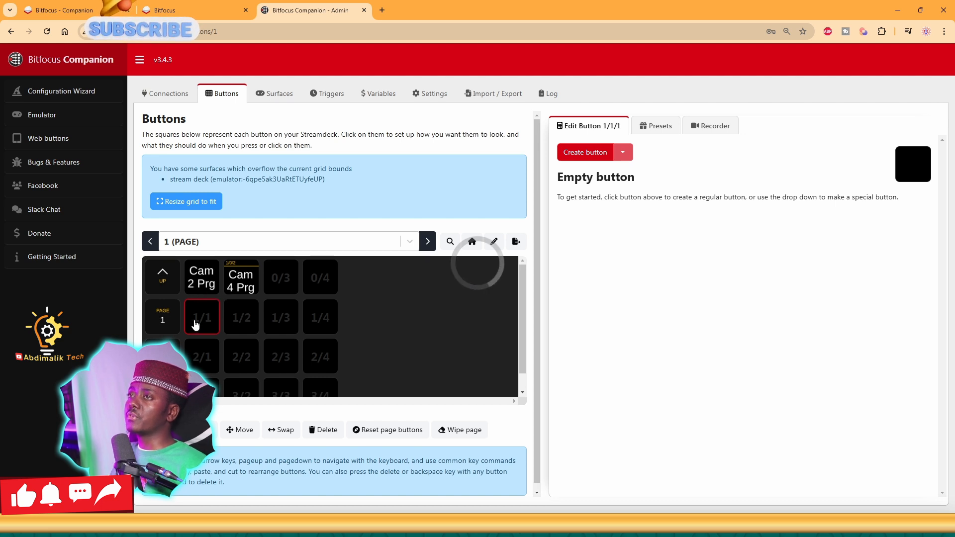
click(268, 310)
click(250, 323)
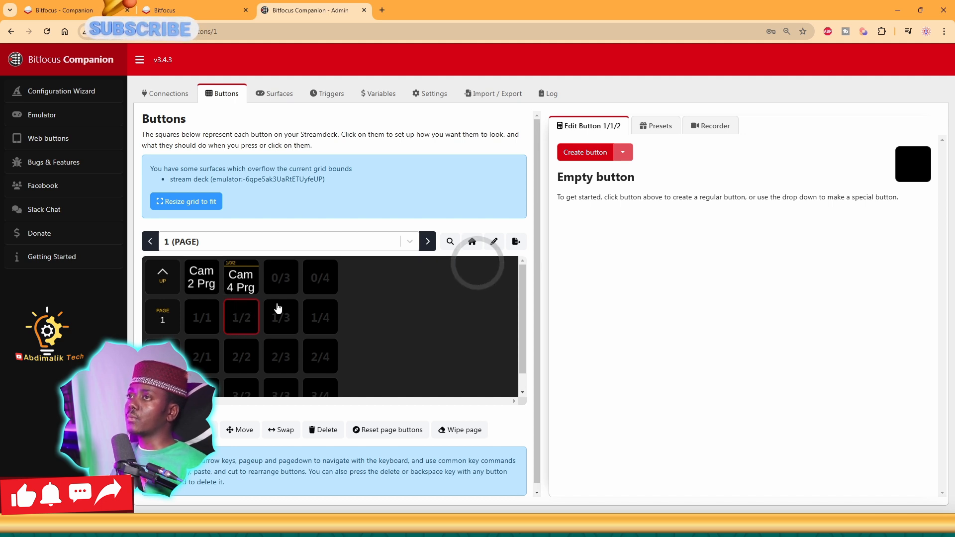
click(203, 321)
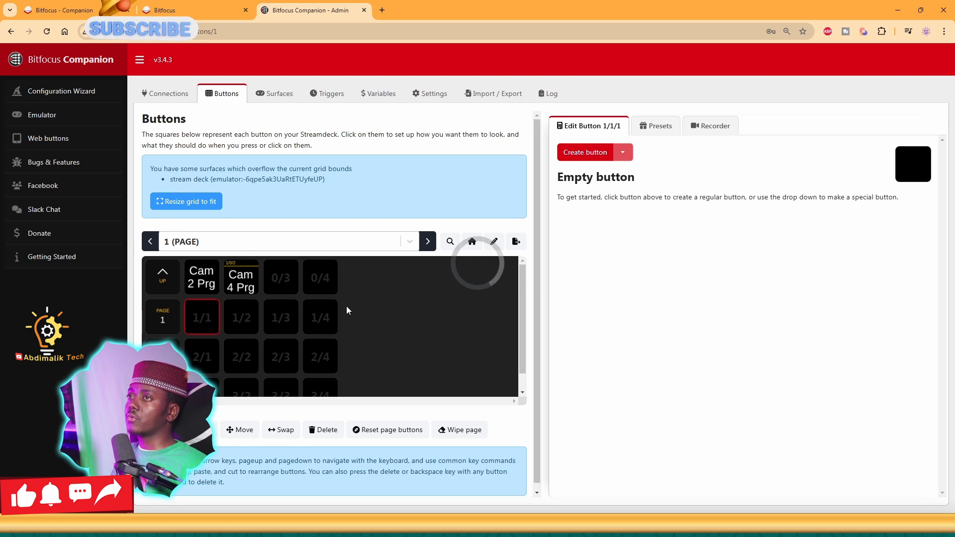
click(577, 152)
click(606, 186)
text(Cam)
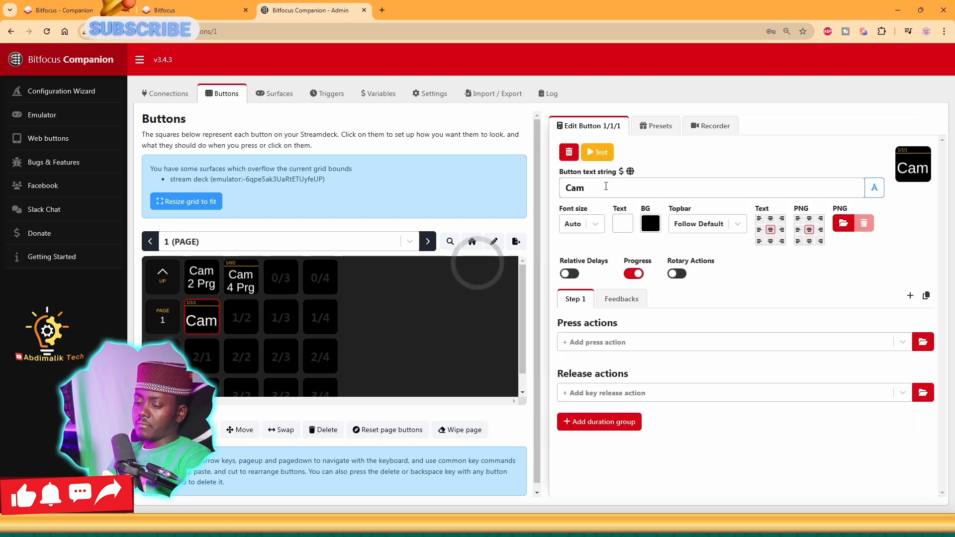
text( 2 Prv)
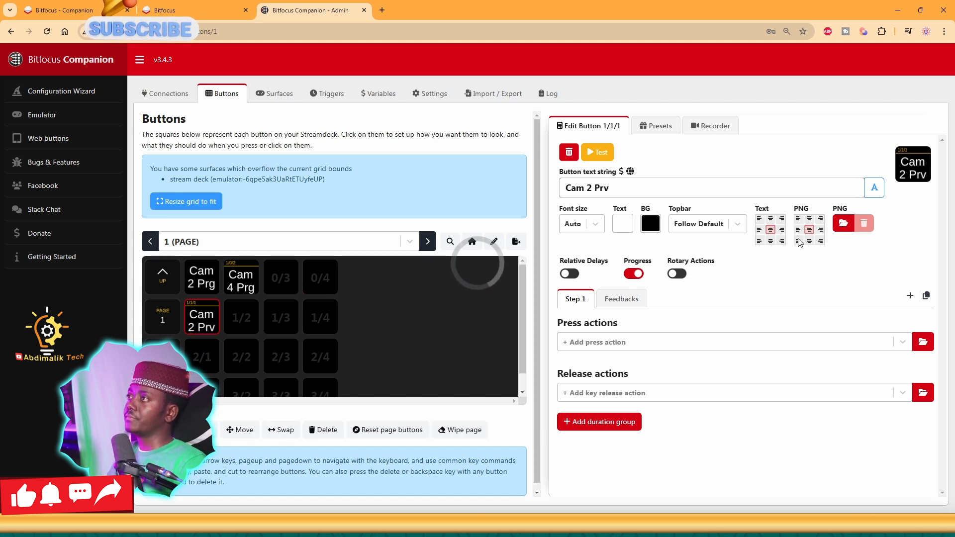
- Add the atem action "ME: Set Preview input" as a press action of the Cam 2 Prv button
drag(570, 323, 844, 342)
click(899, 342)
click(902, 328)
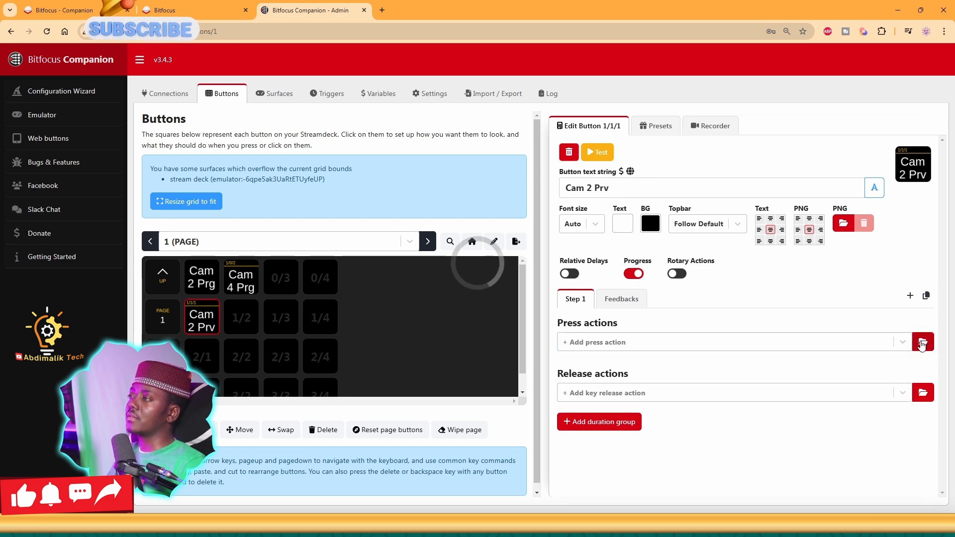
click(922, 342)
click(371, 199)
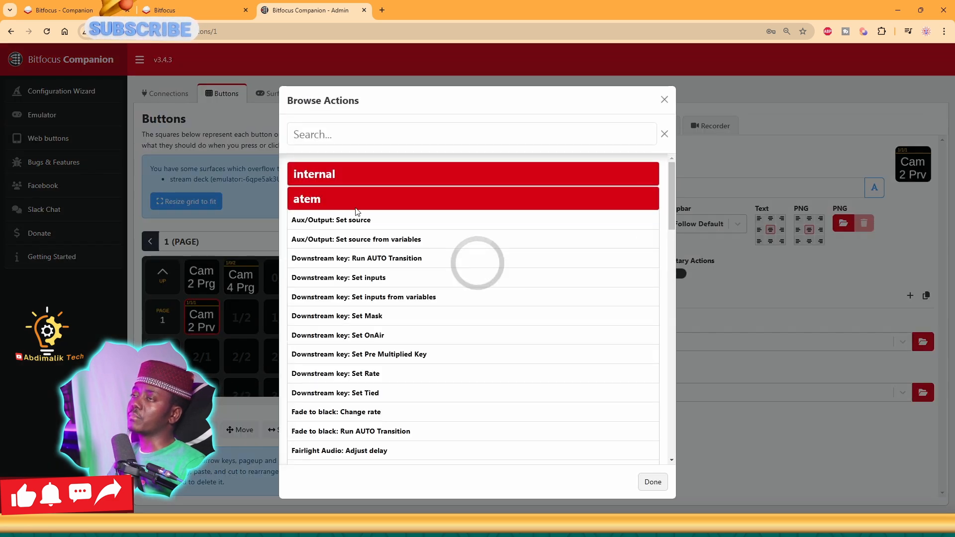
scroll(395, 337, down, 4)
scroll(403, 297, down, 6)
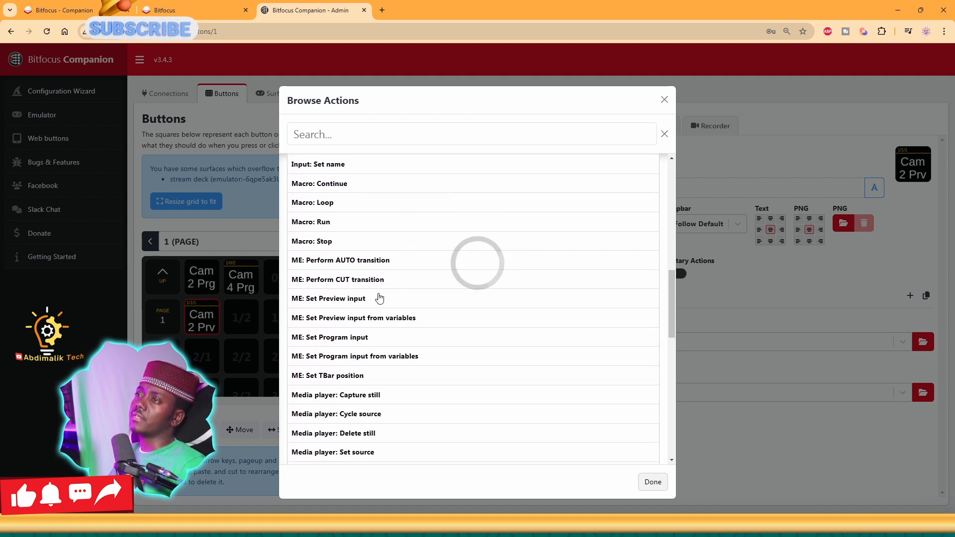
click(346, 298)
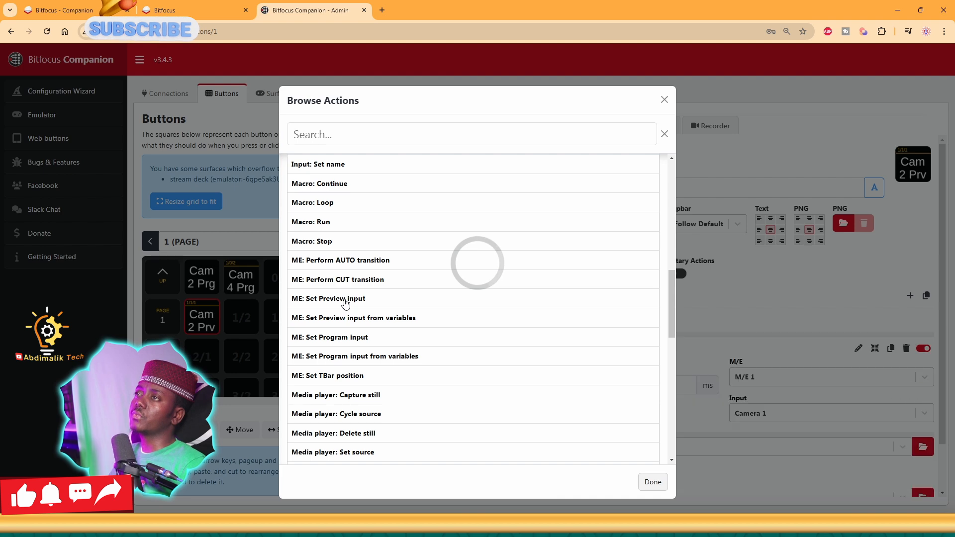
click(652, 481)
- Set the input of the Cam 2 Prv button's Set Preview input action to Camera 2
scroll(756, 340, down, 1)
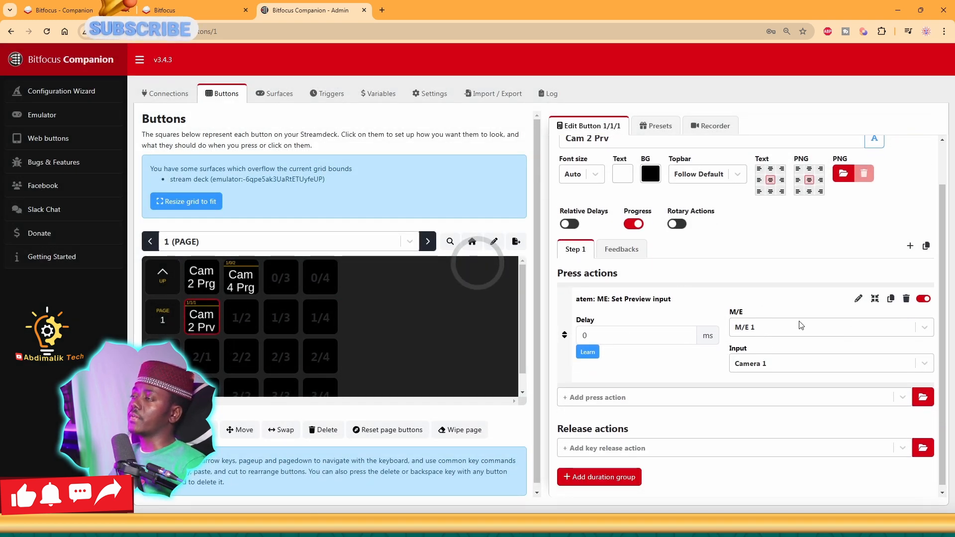
click(793, 372)
click(766, 425)
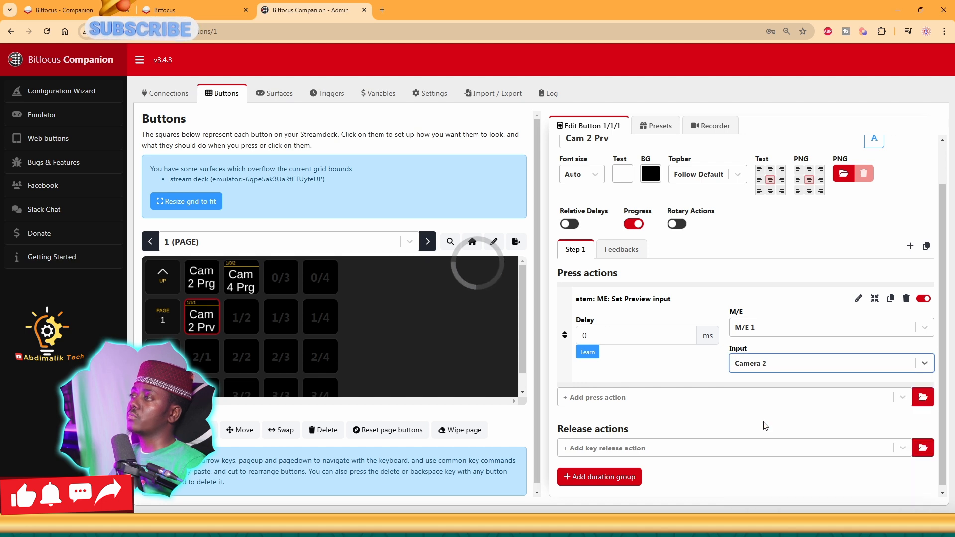
click(687, 361)
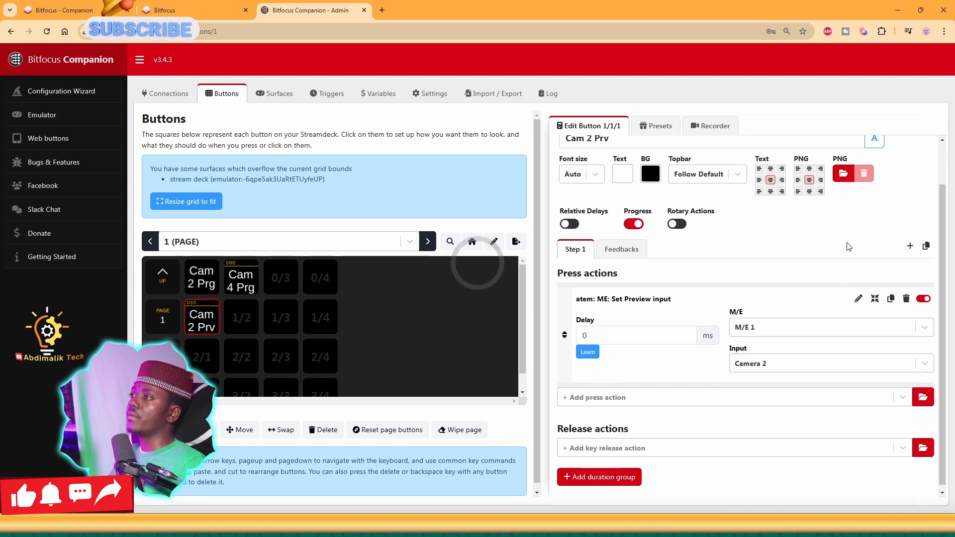
scroll(849, 247, up, 1)
scroll(849, 246, down, 2)
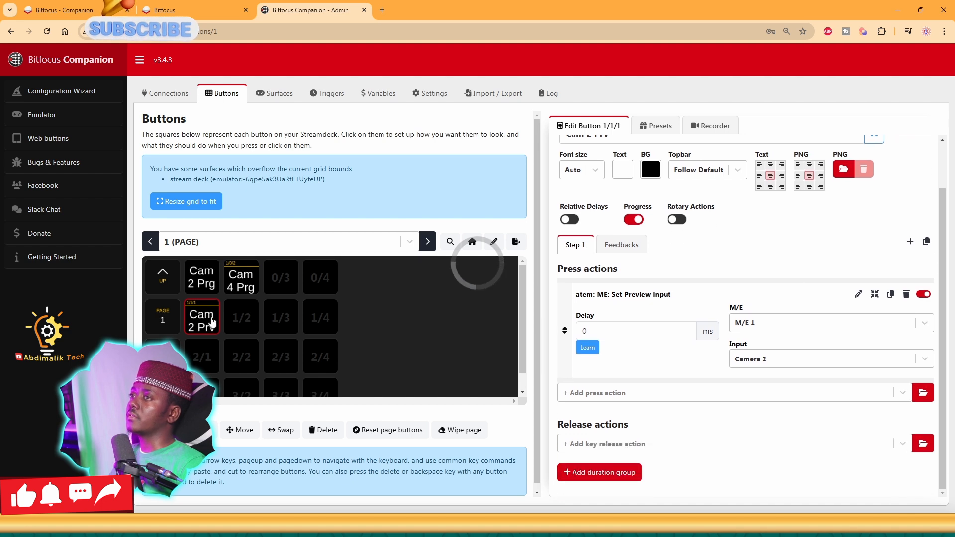
- Create a regular button at position 1/2, below Cam 4 Prg, and set its text to "Cam 4 Prv"
click(241, 326)
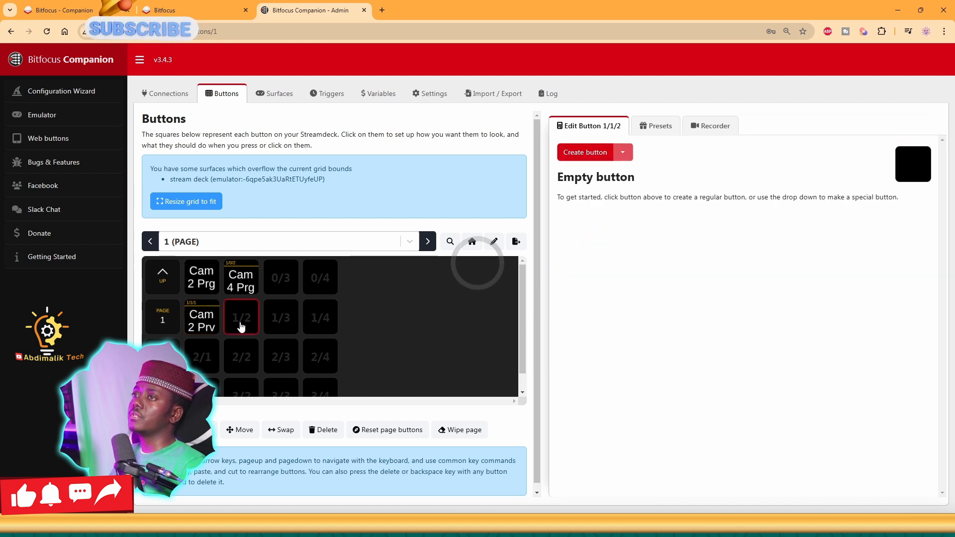
click(585, 153)
mouse_move(630, 177)
text(Cam)
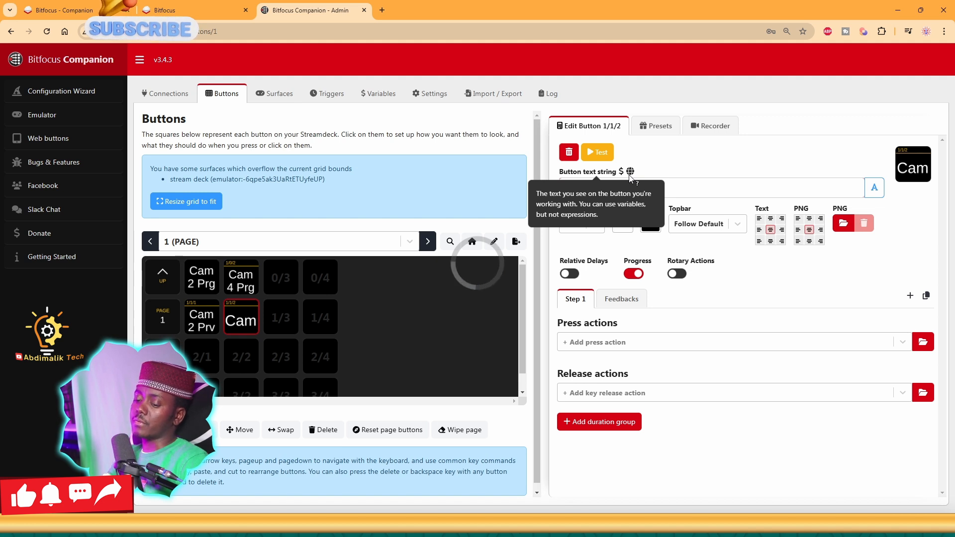
text( 4 Prv)
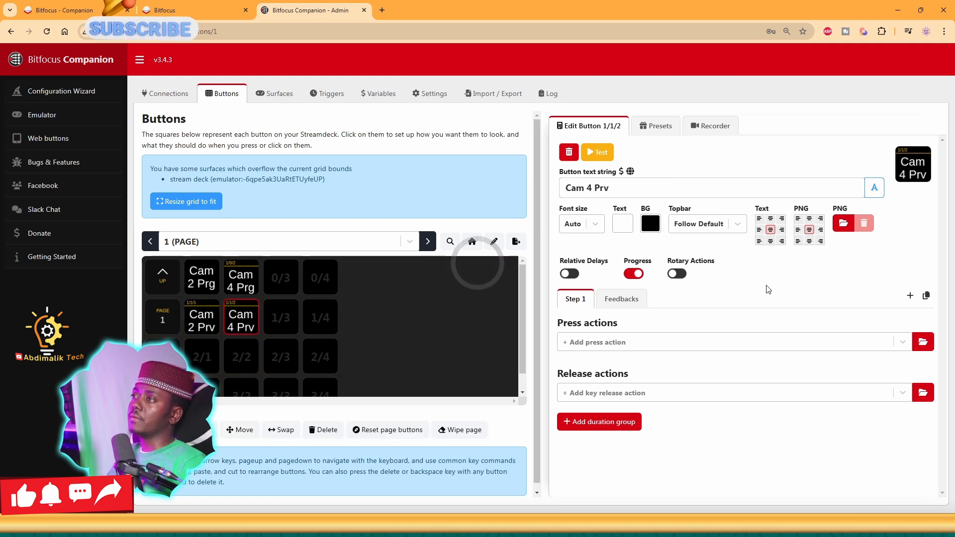
- Add the atem press action "ME: Set Preview input" to the Cam 4 Prv button with Camera 4 as its input
click(903, 343)
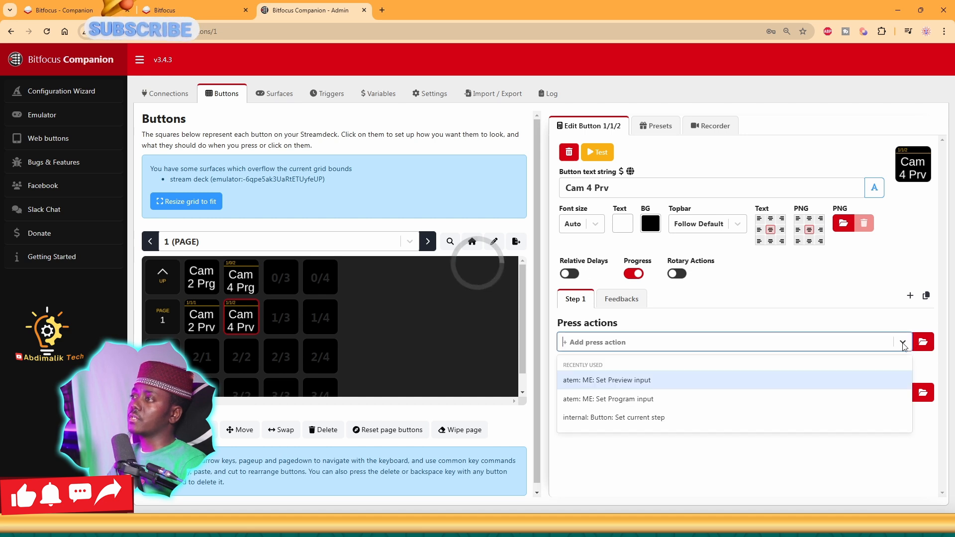
click(811, 381)
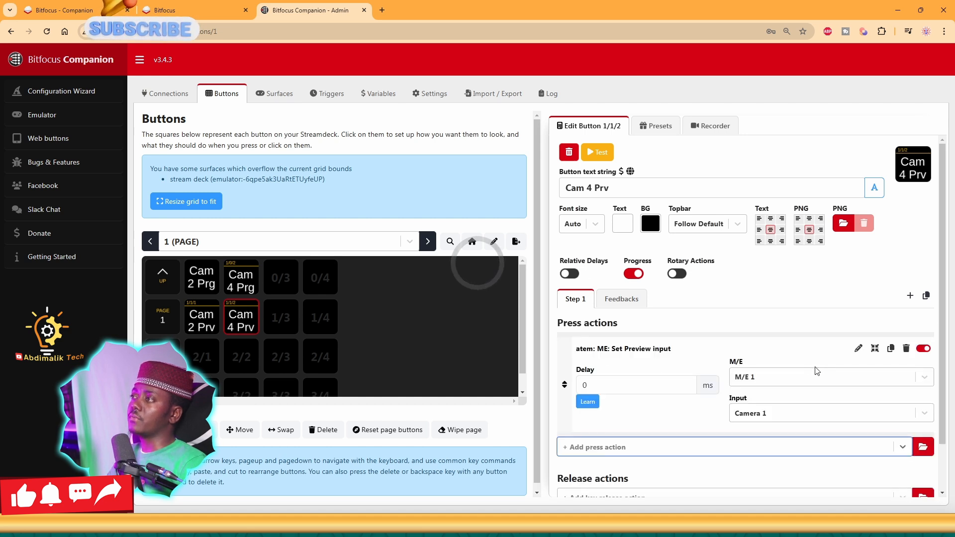
click(804, 422)
scroll(776, 423, down, 1)
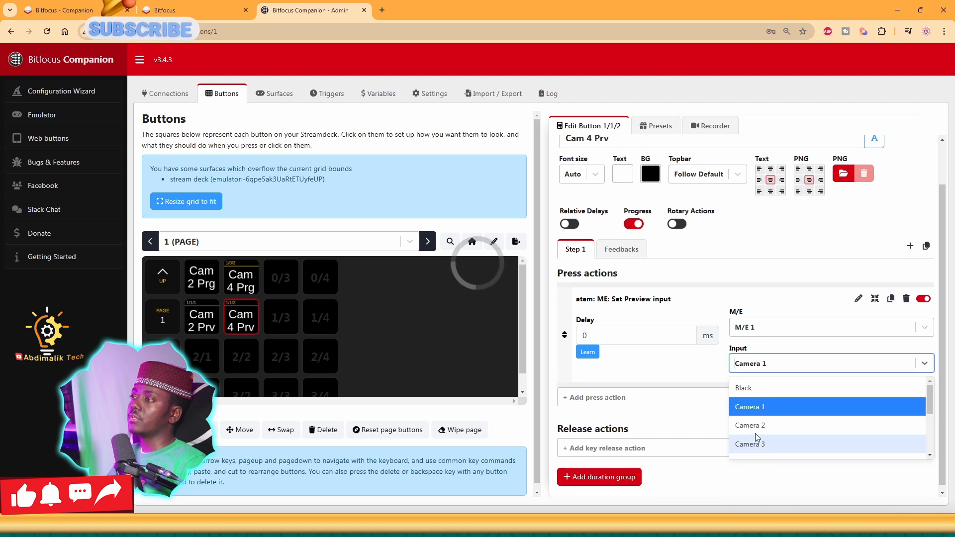
scroll(762, 435, down, 1)
click(756, 416)
click(696, 360)
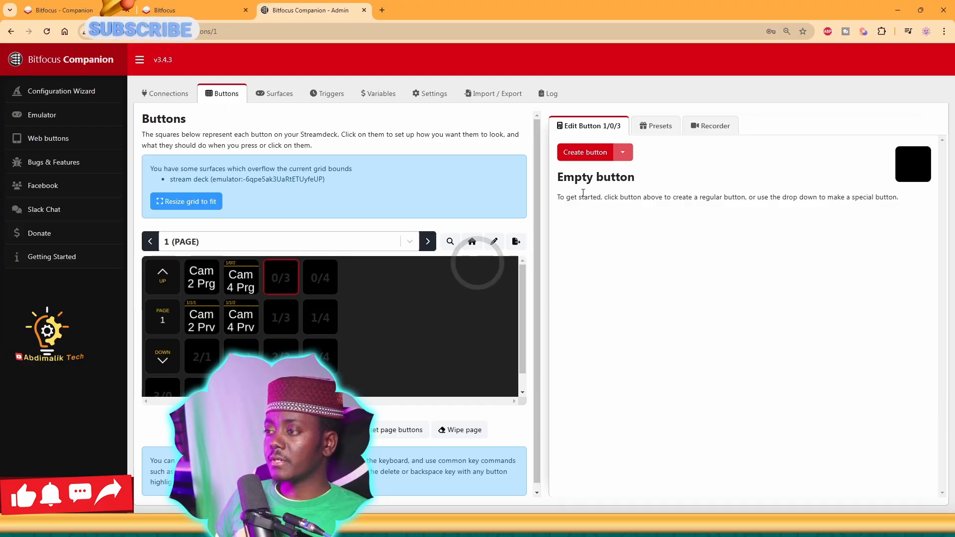
- Create a button with the text "Fade" at position 0/3 and give it the atem press action "Fade to black: Run AUTO Transition"
click(595, 154)
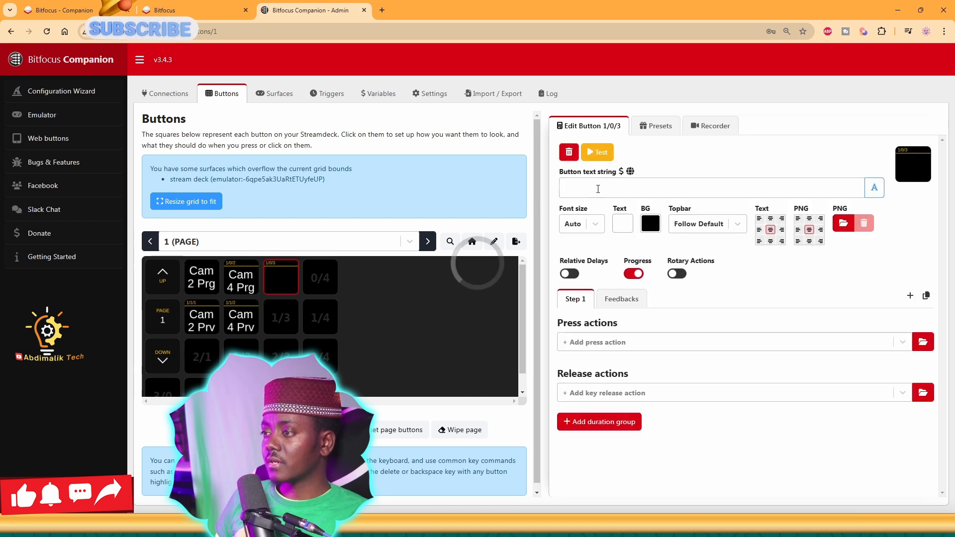
text(Fade)
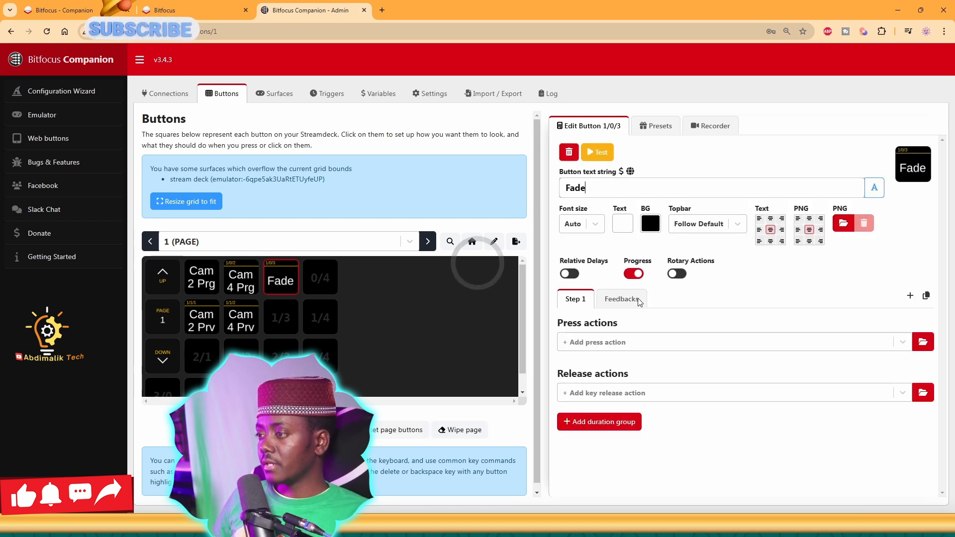
click(923, 343)
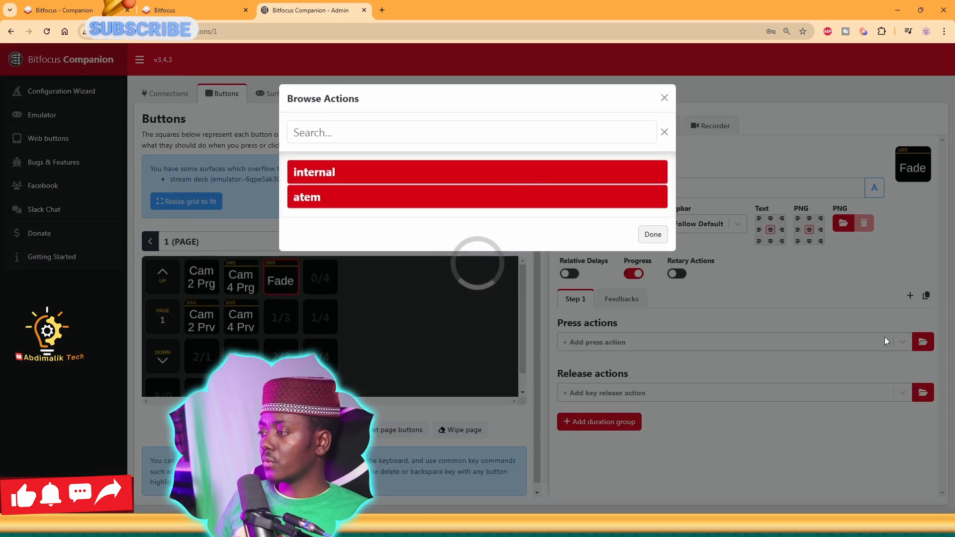
click(312, 200)
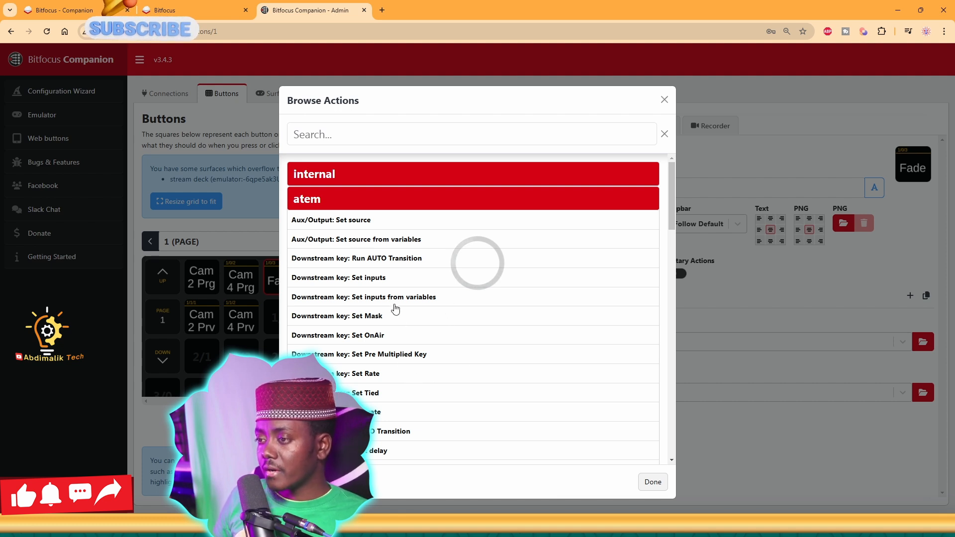
scroll(348, 289, down, 2)
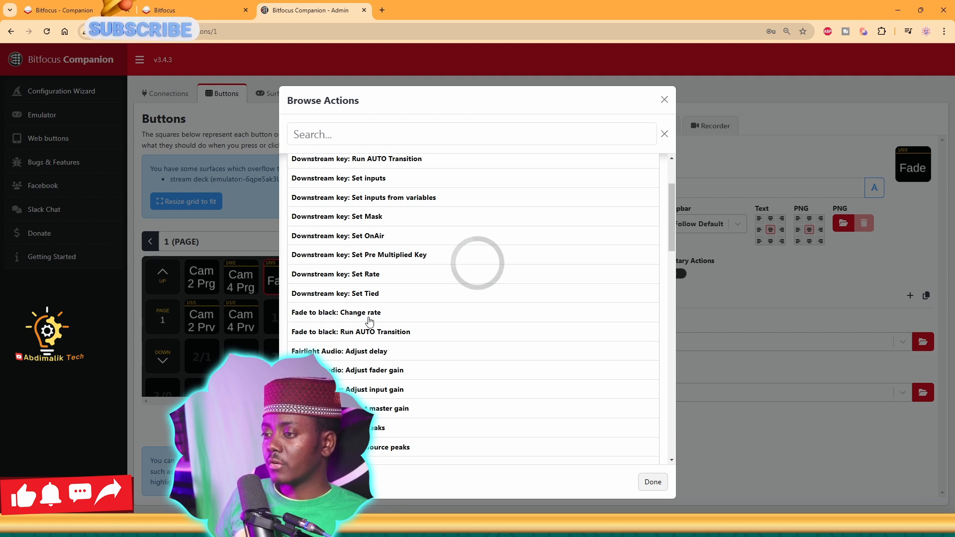
scroll(376, 314, down, 1)
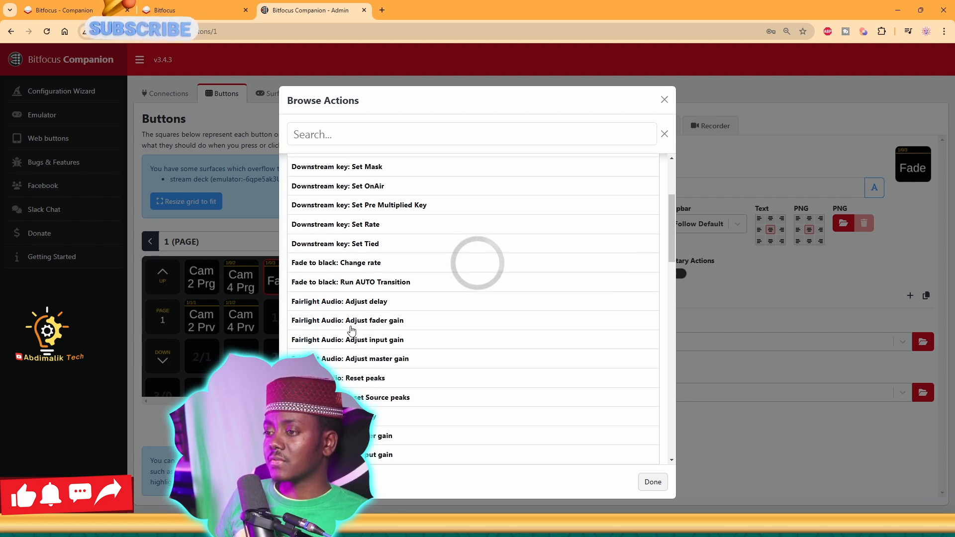
click(392, 283)
click(649, 482)
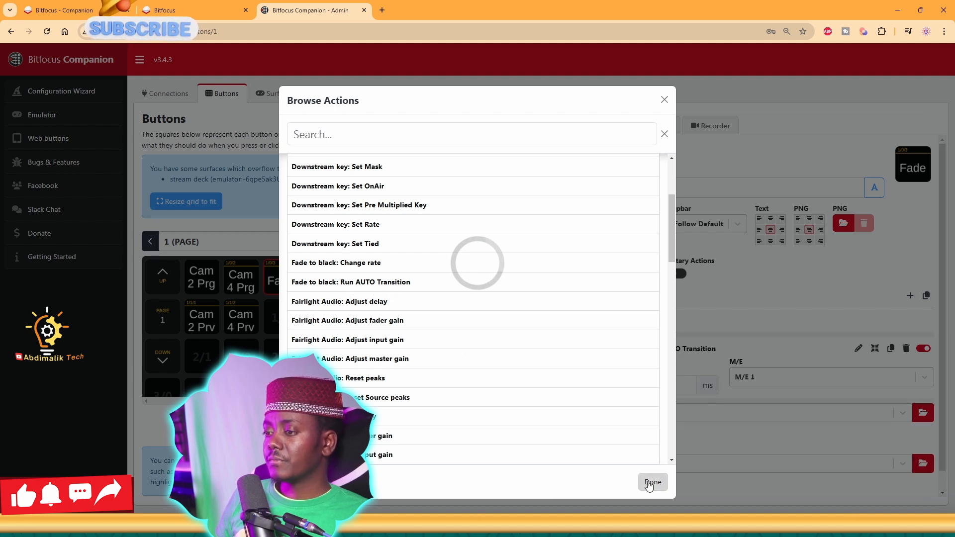
scroll(848, 403, down, 1)
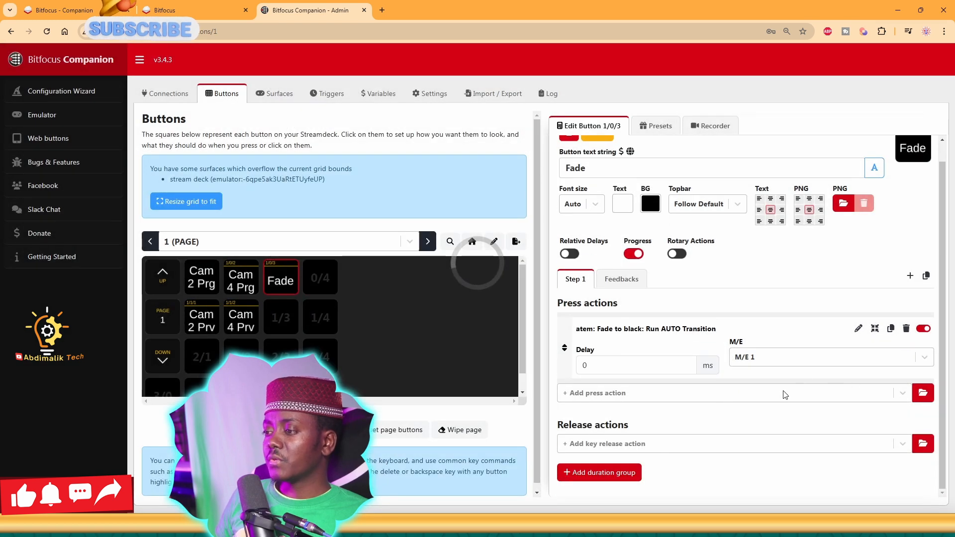